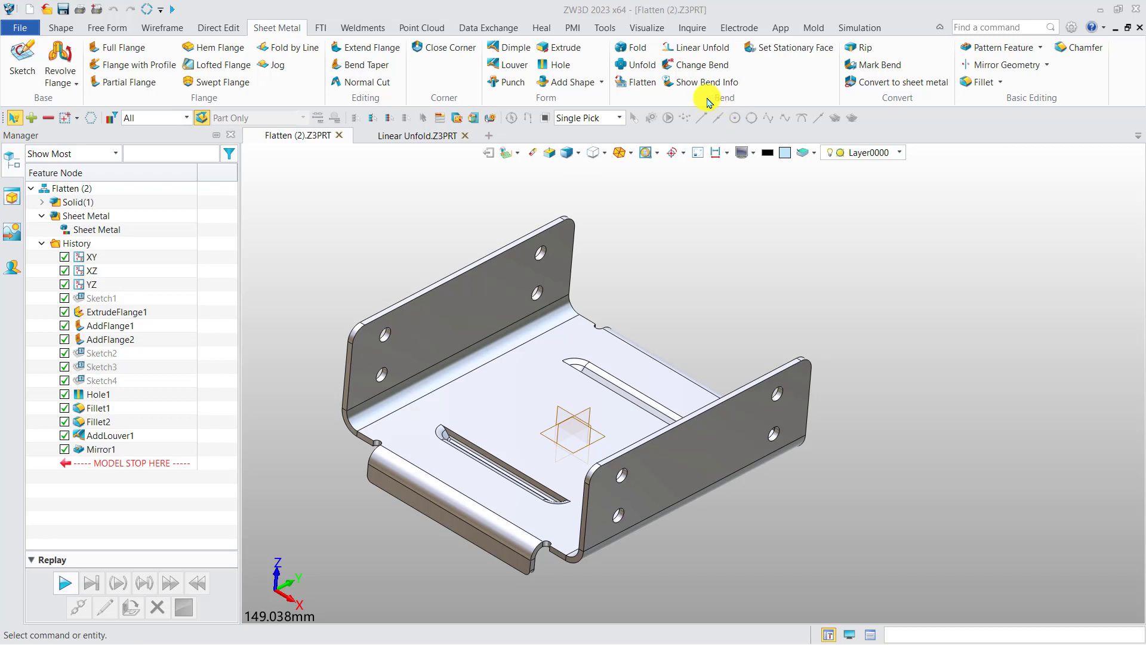
# Unfold the whole sheet metal part, using the base plate's top face as the stationary face
pyautogui.click(640, 67)
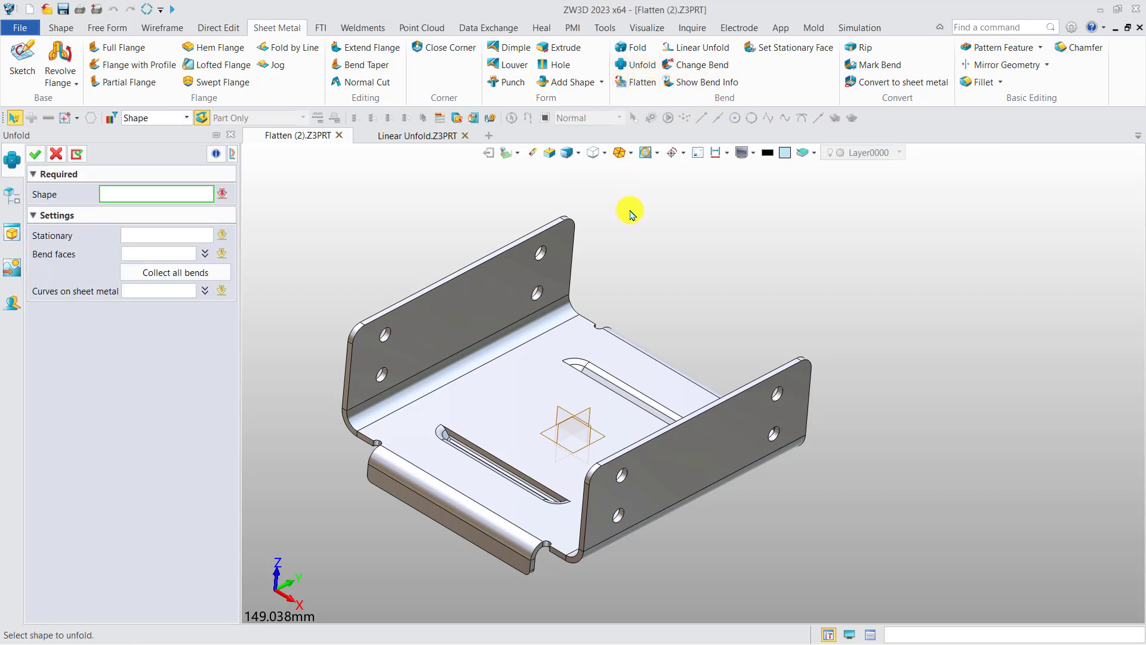
pyautogui.click(543, 345)
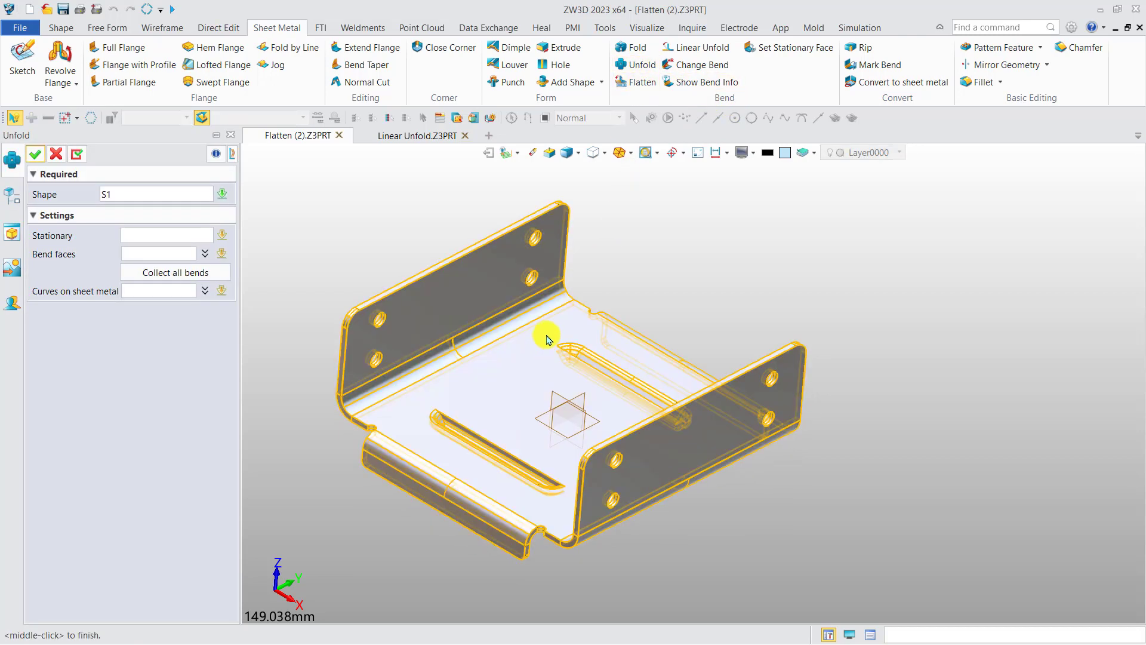
pyautogui.click(184, 235)
pyautogui.click(478, 373)
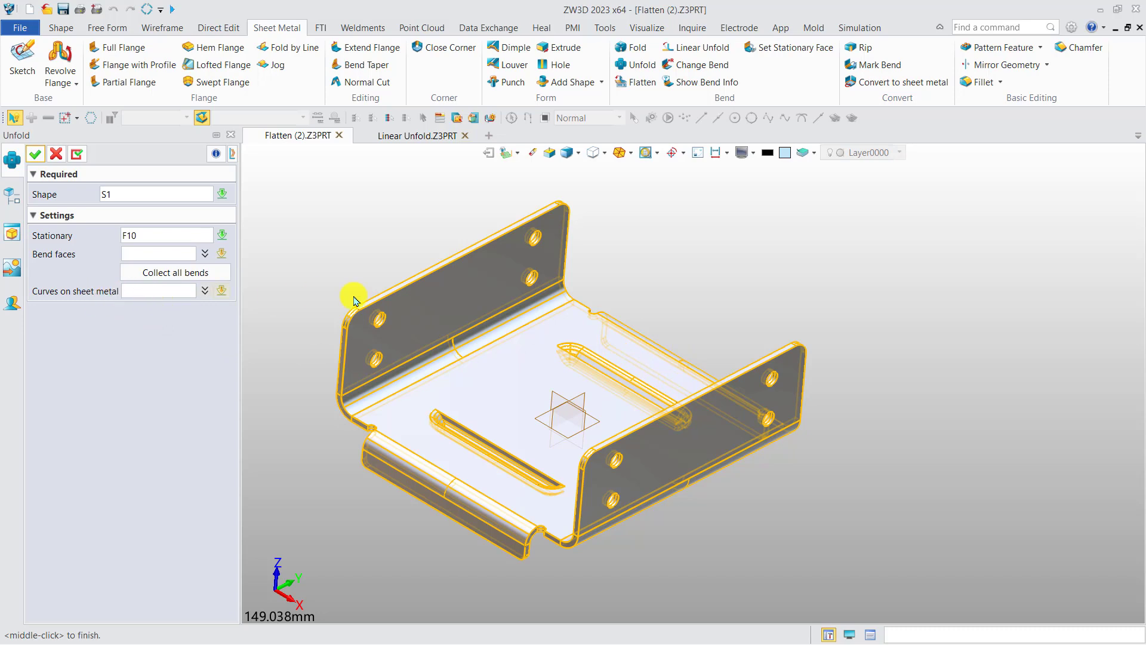
pyautogui.click(35, 154)
pyautogui.moveTo(318, 253); pyautogui.dragTo(332, 253, button='middle')
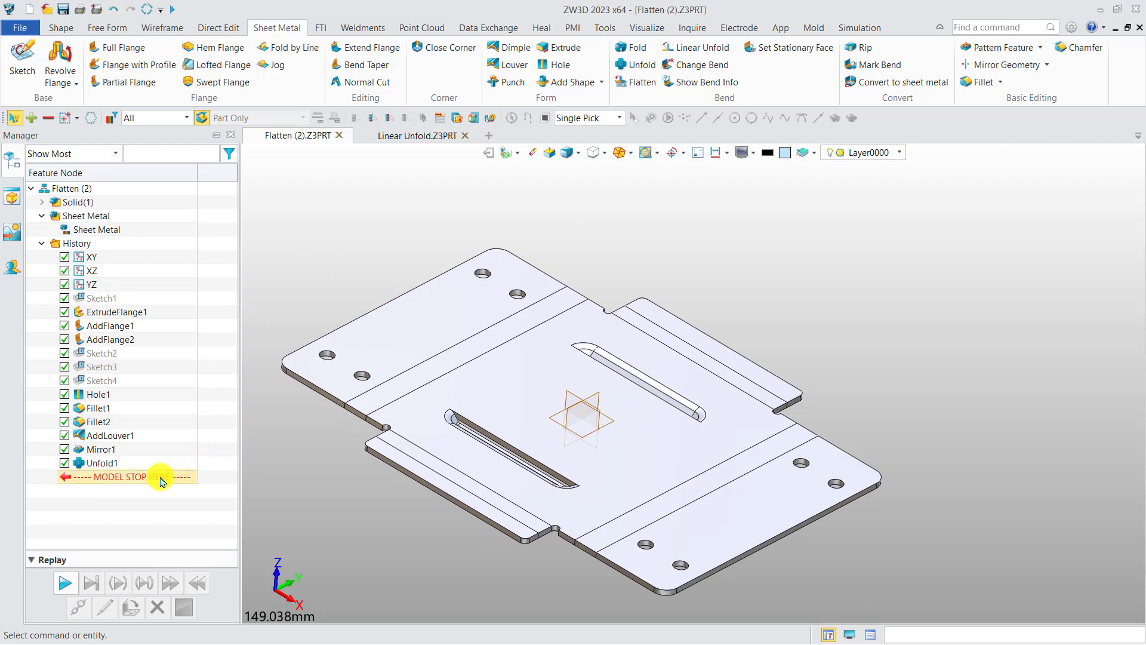
# Roll the history back to before the unfold and set the inner face of the rear side flange as the part's stationary face
pyautogui.moveTo(158, 476); pyautogui.dragTo(154, 463)
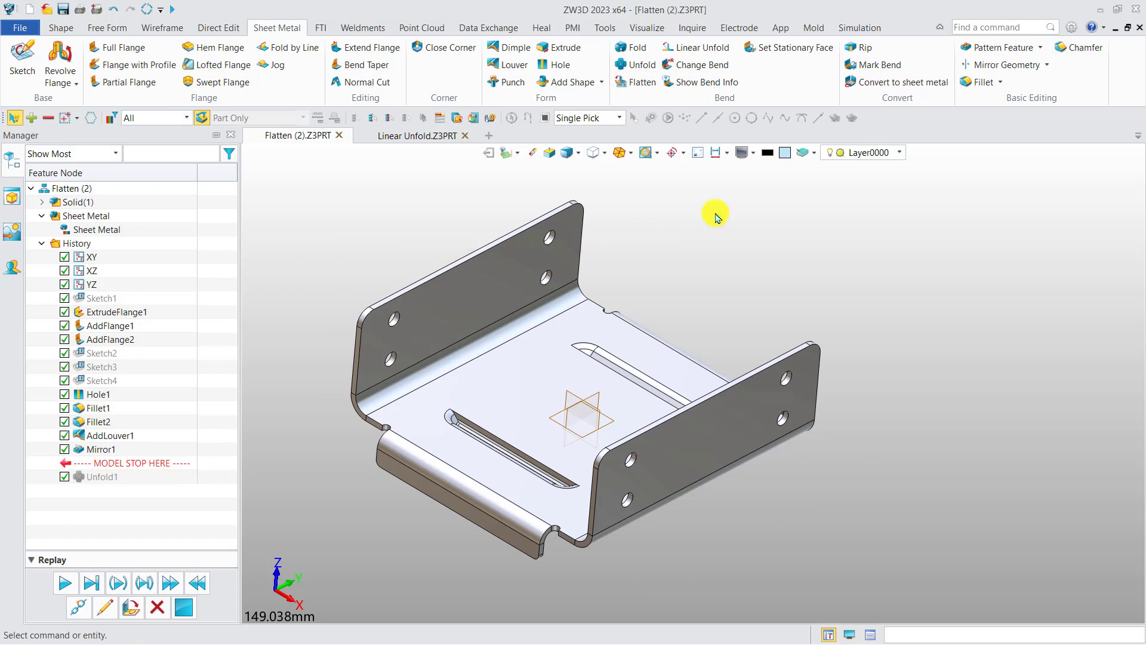
pyautogui.click(788, 52)
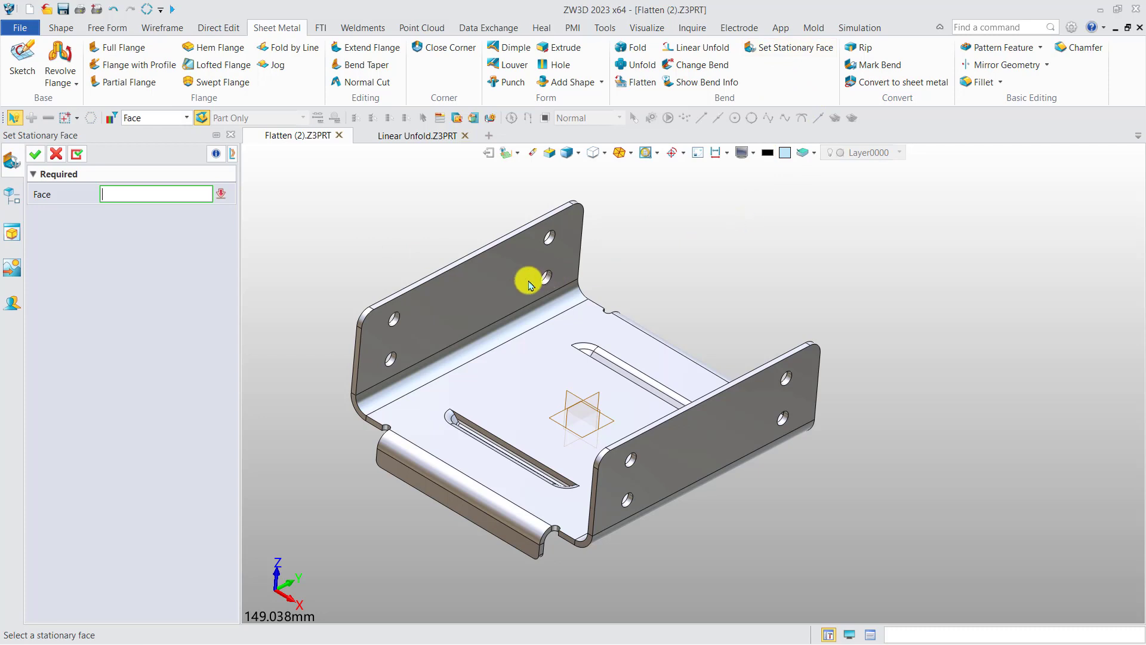
pyautogui.click(494, 294)
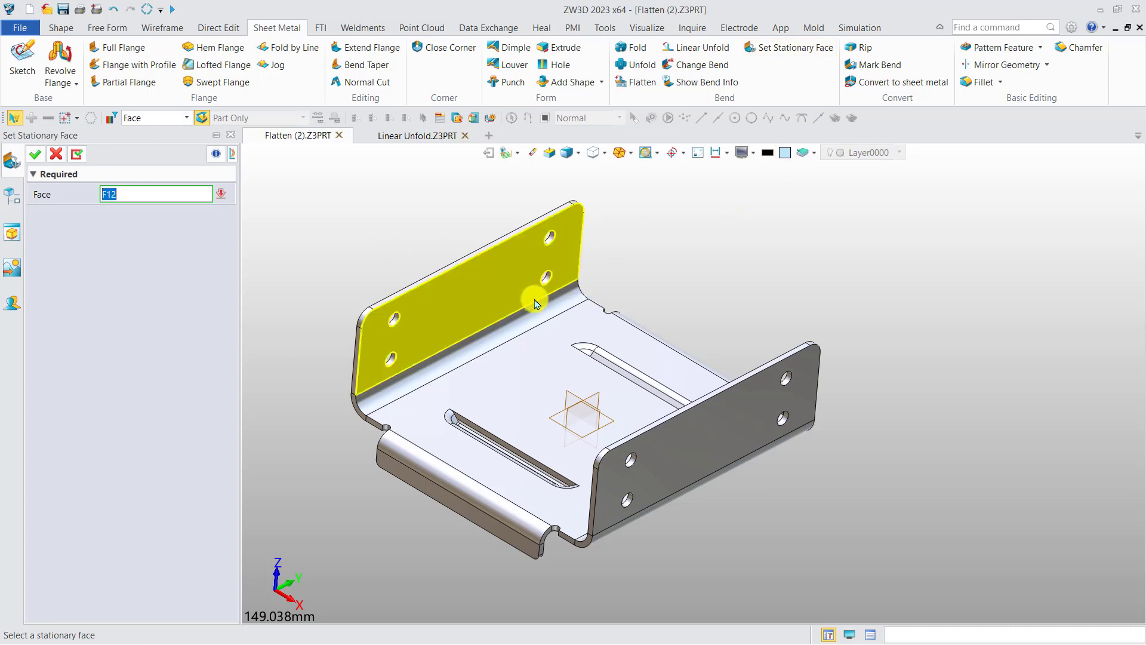
pyautogui.click(508, 326)
pyautogui.click(493, 474)
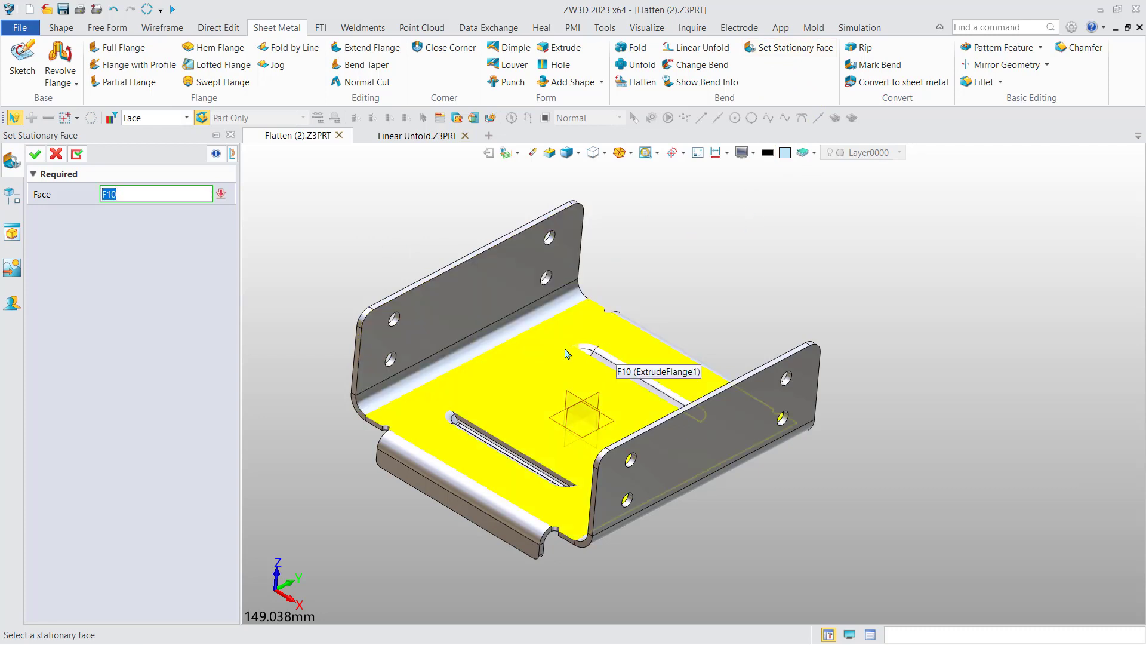
pyautogui.click(469, 302)
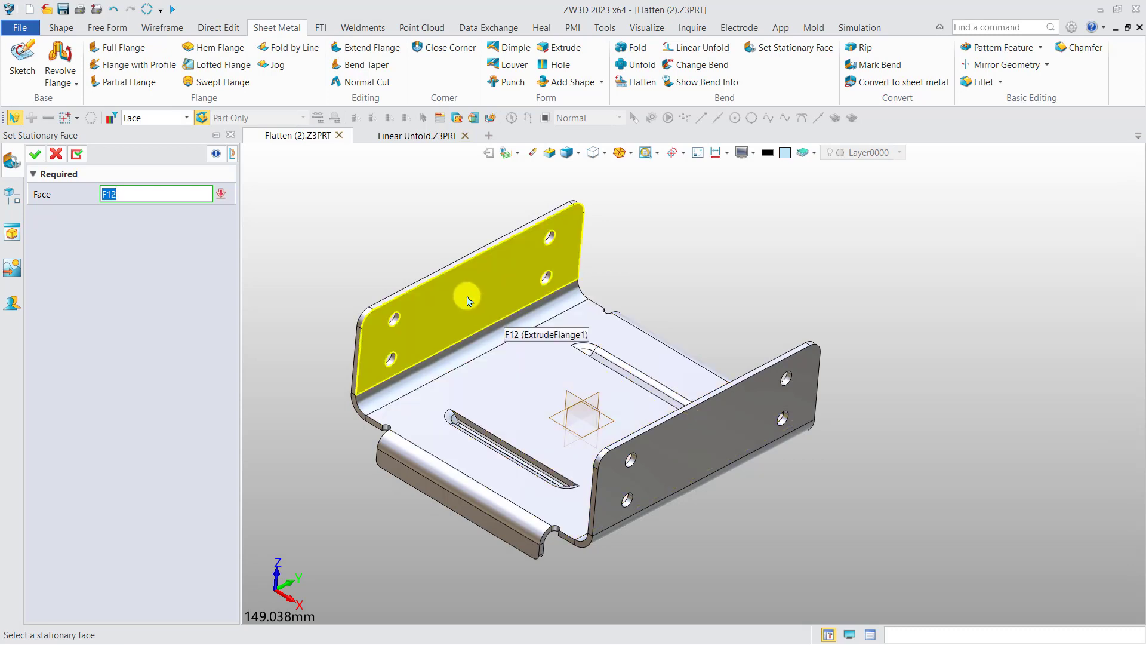
pyautogui.middleClick(465, 299)
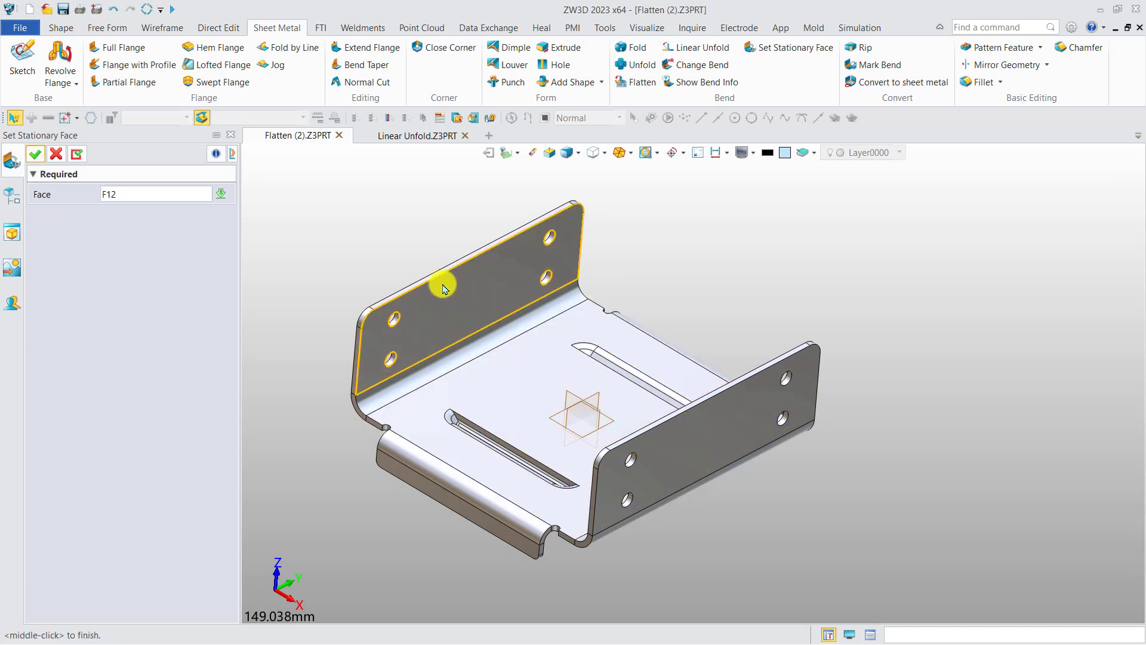
pyautogui.click(34, 156)
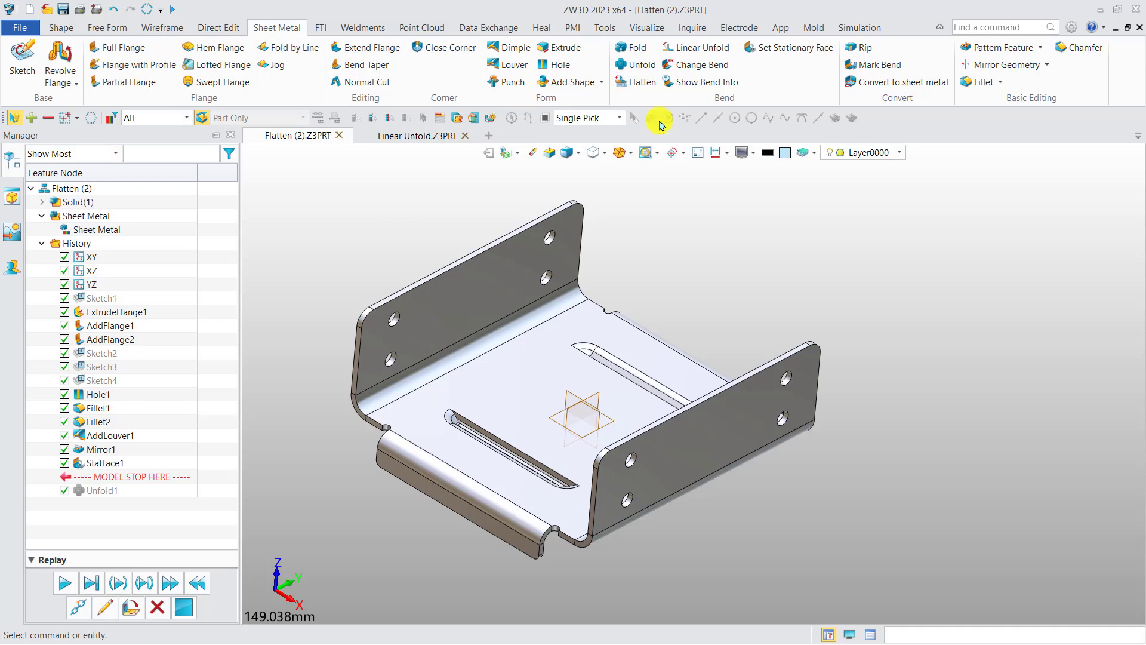
# Unfold the whole part without picking a stationary face in the command
pyautogui.click(642, 66)
pyautogui.click(497, 369)
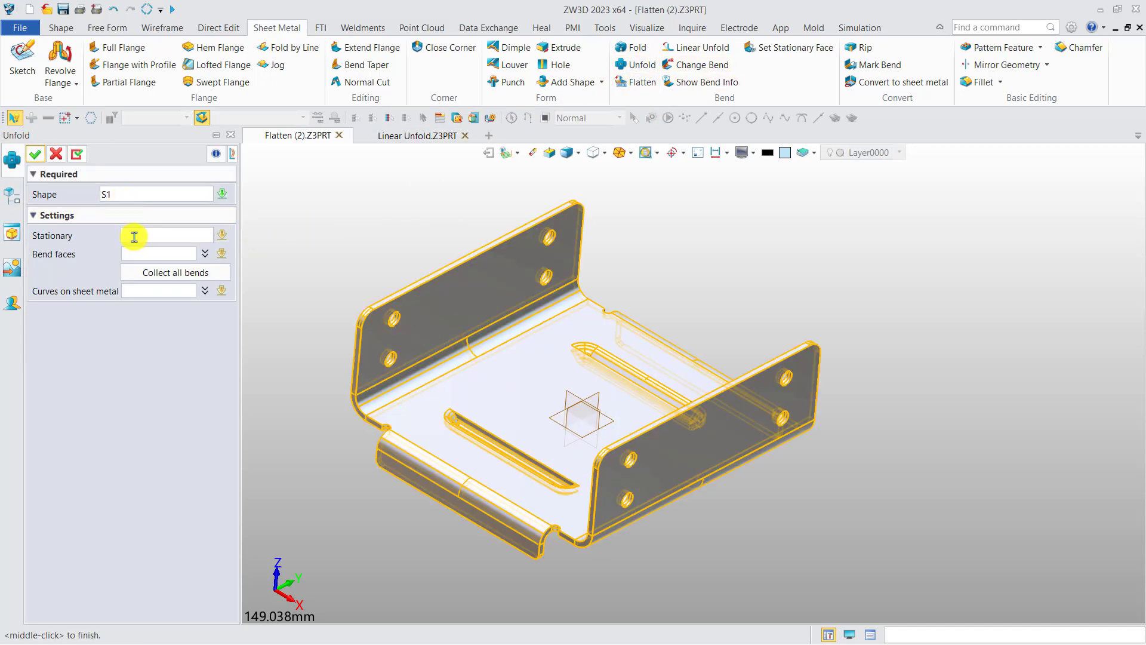
pyautogui.click(35, 155)
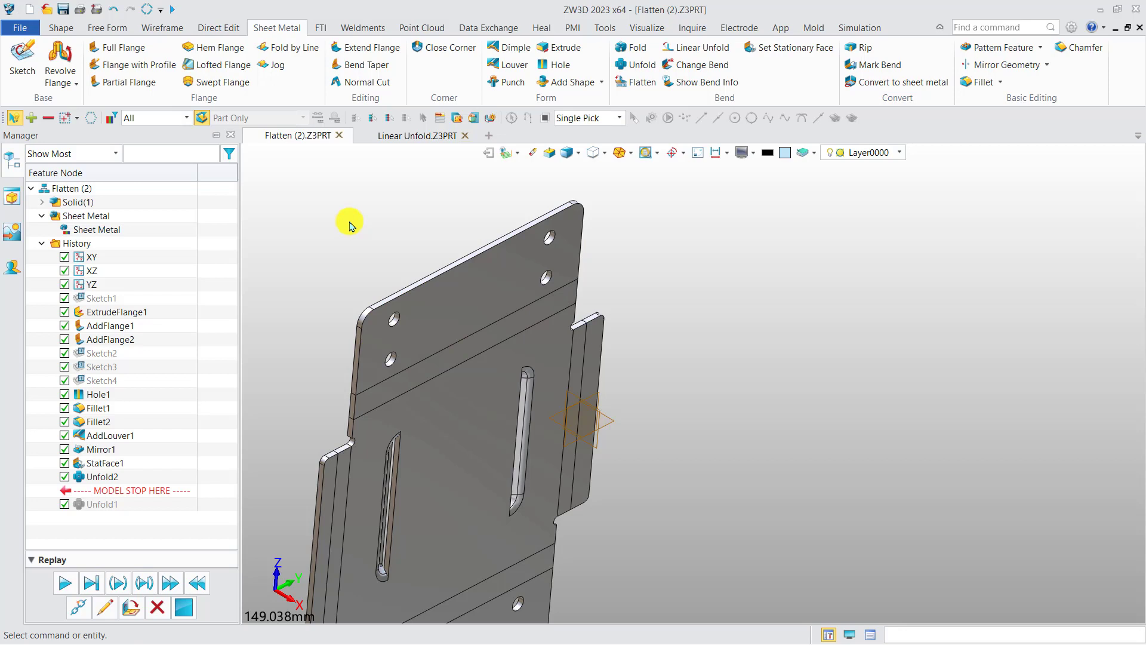
# Fold the unfolded part back up
pyautogui.click(634, 48)
pyautogui.click(504, 391)
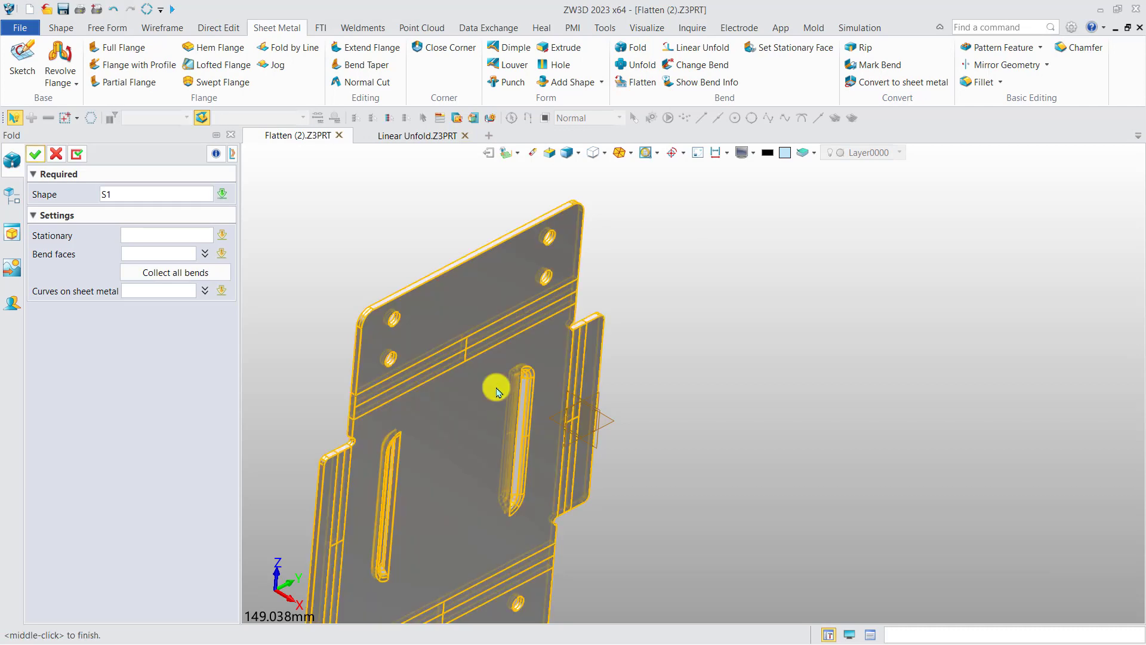
pyautogui.click(35, 154)
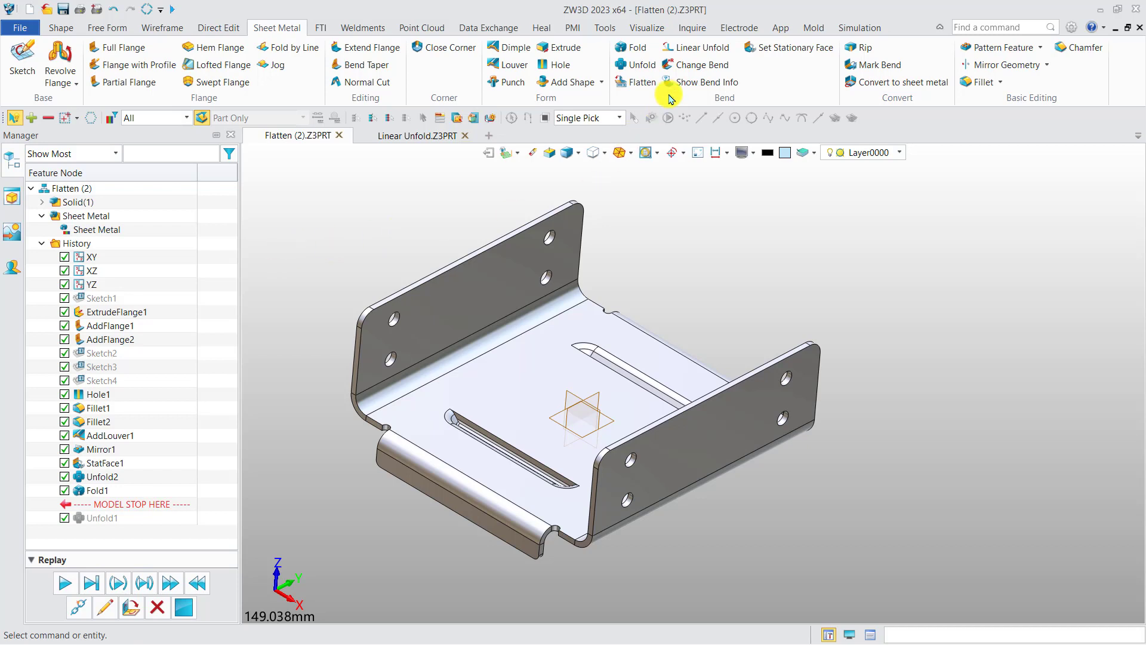
# Flatten the part with the base plate's top face stationary, offset 50 mm along the -Z axis, including the flat pattern
pyautogui.click(639, 82)
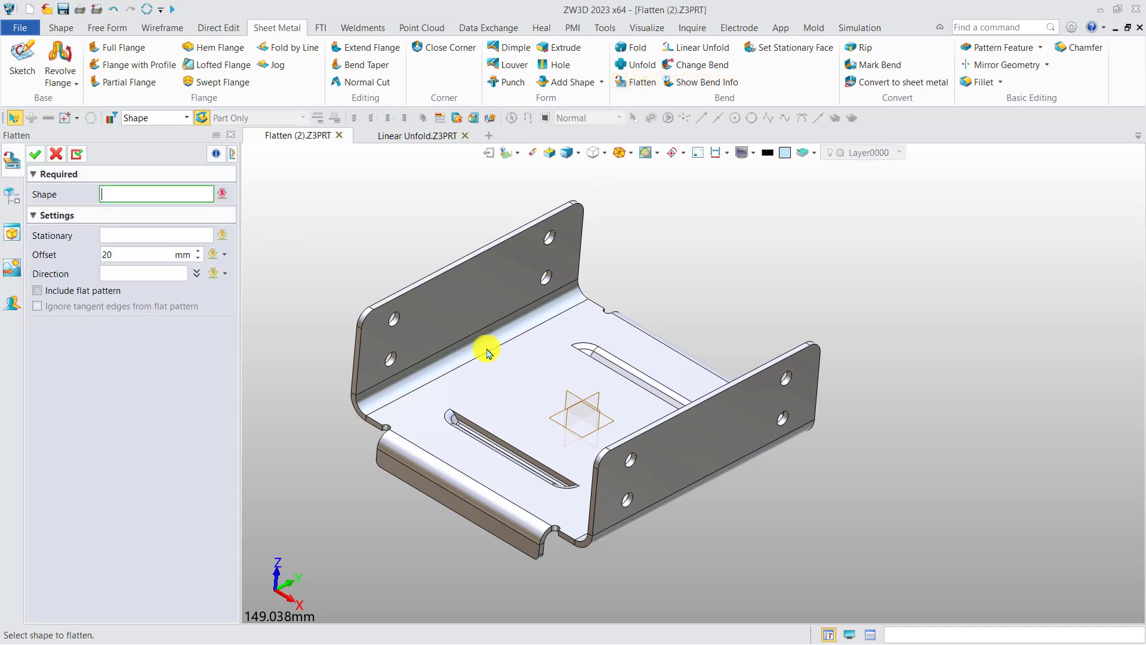
pyautogui.click(466, 360)
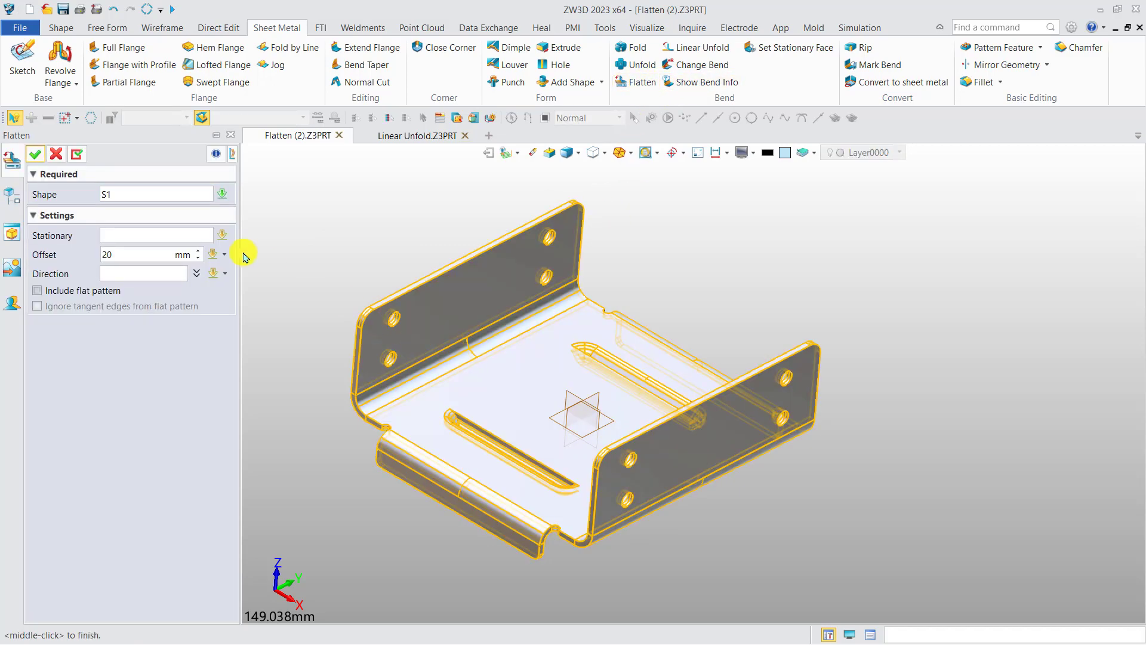
pyautogui.click(174, 234)
pyautogui.click(439, 350)
pyautogui.click(507, 378)
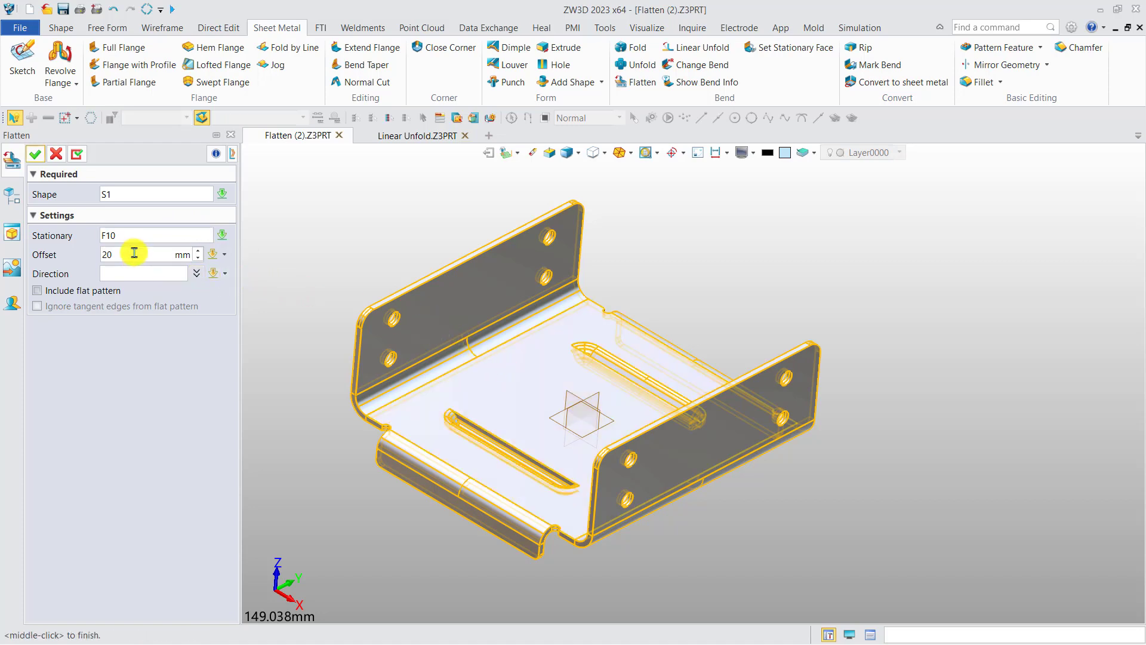
pyautogui.doubleClick(112, 253)
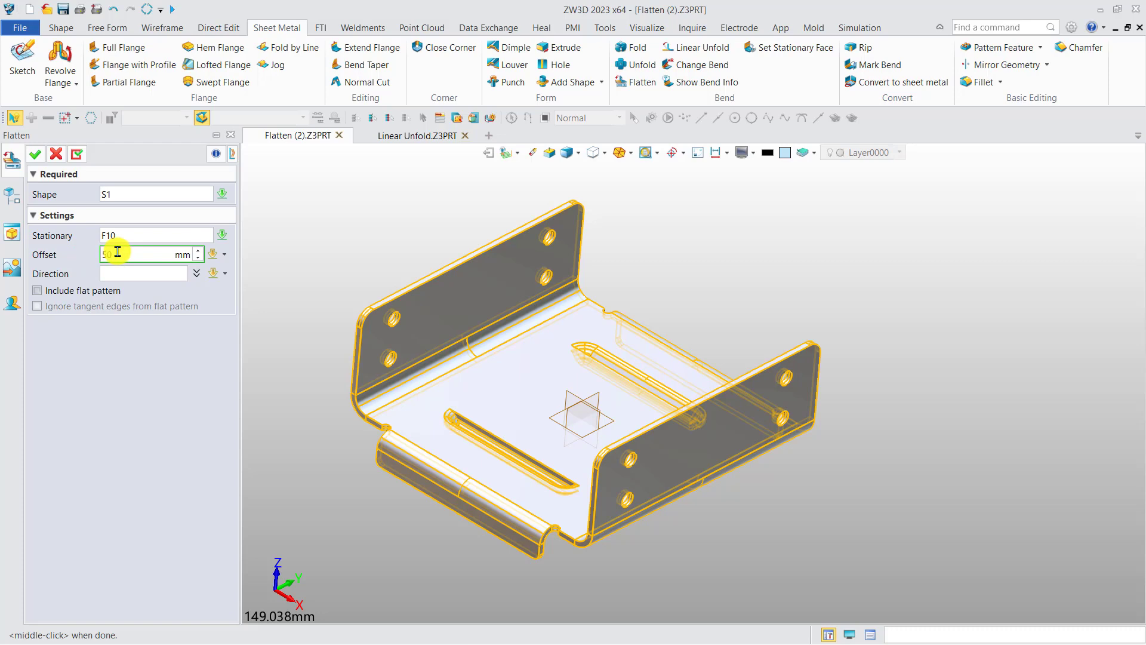
pyautogui.click(138, 275)
pyautogui.rightClick(283, 272)
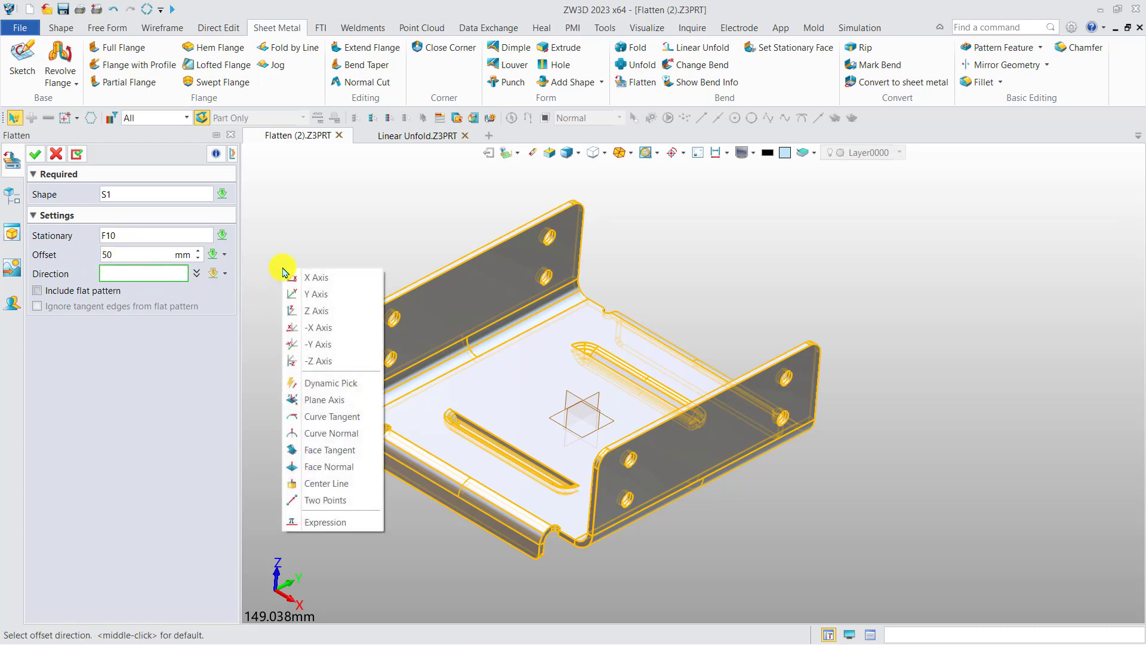
pyautogui.click(318, 362)
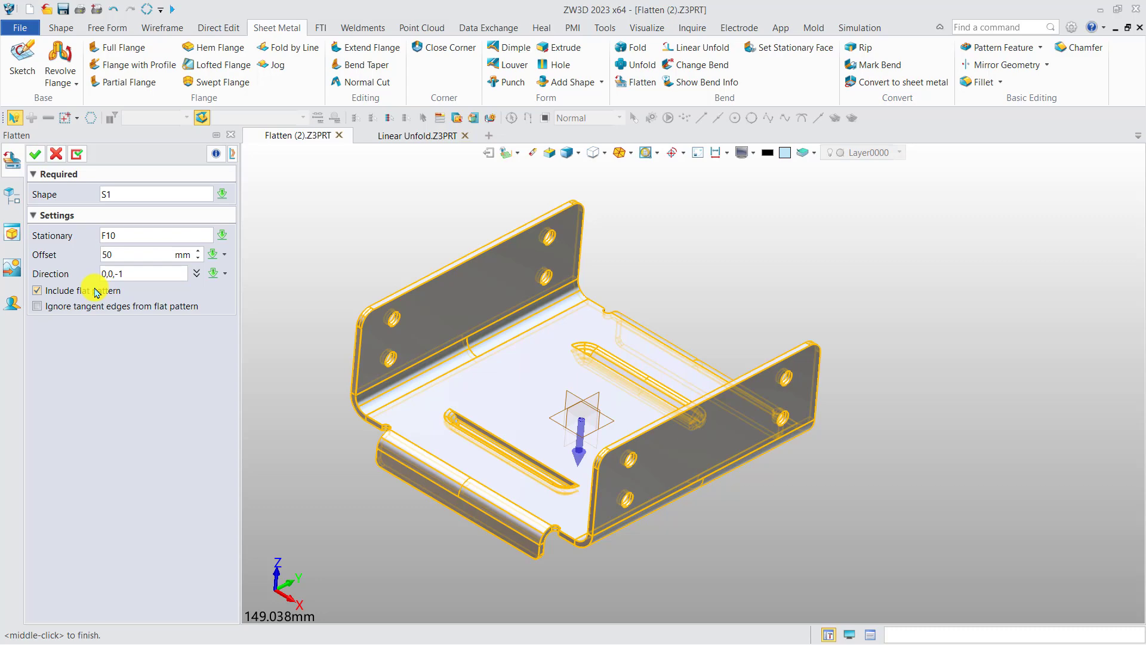
pyautogui.click(35, 154)
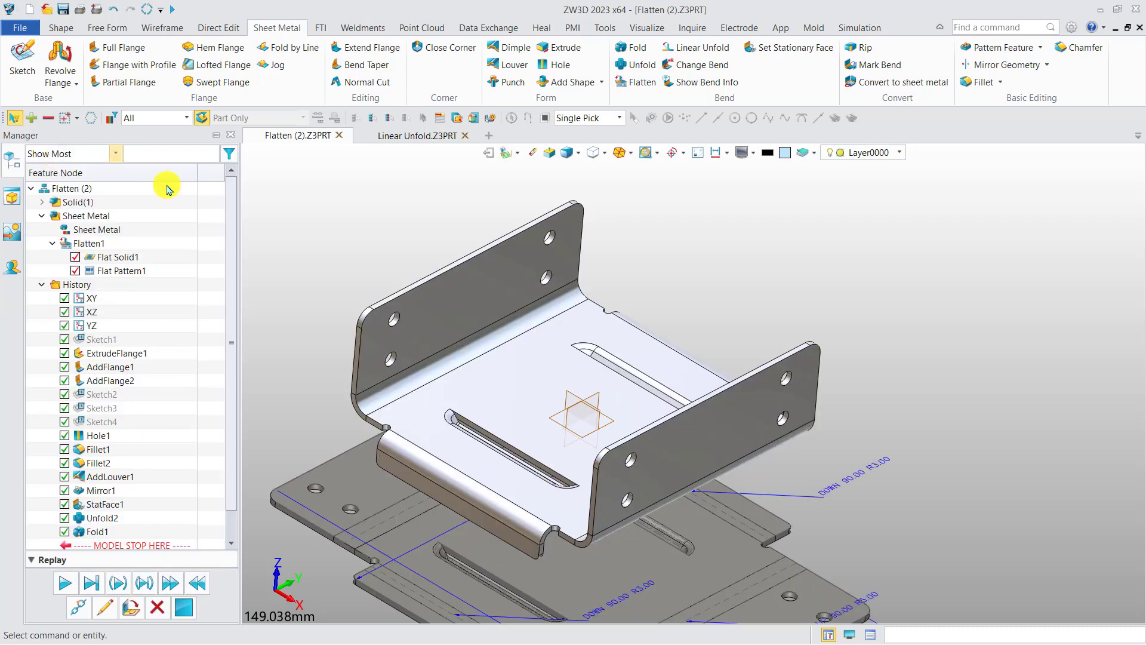
# Toggle the visibility of the flat pattern and the flat solid in turn to examine each below the folded part
pyautogui.moveTo(318, 251); pyautogui.dragTo(364, 152, button='middle')
pyautogui.scroll(-1, 346, 203)
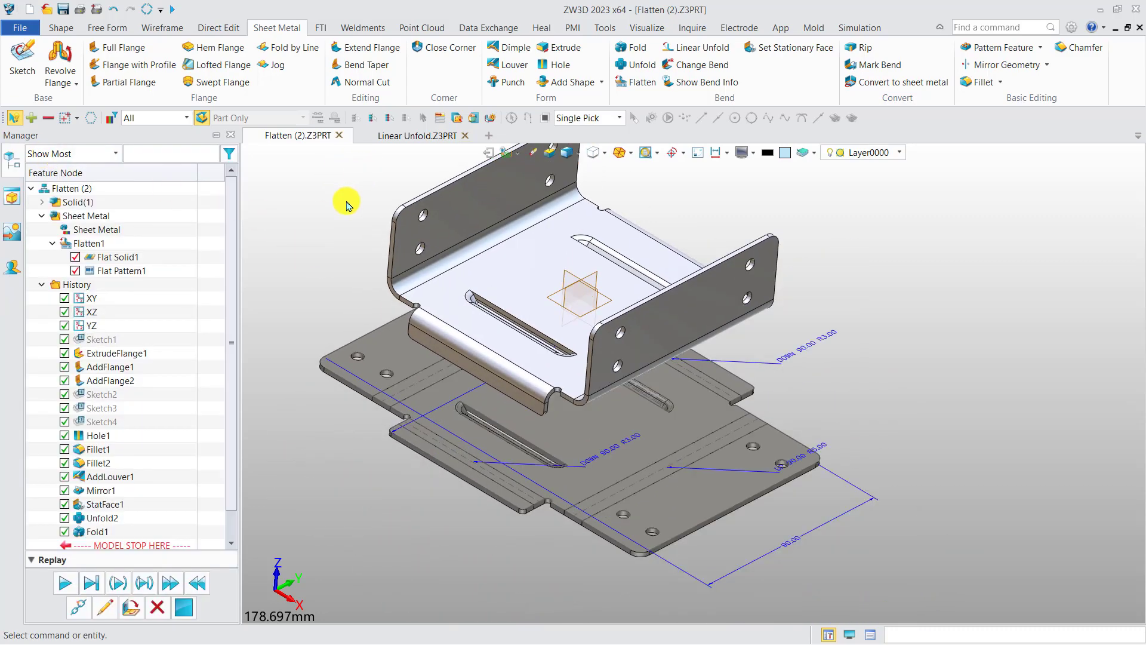
pyautogui.click(75, 271)
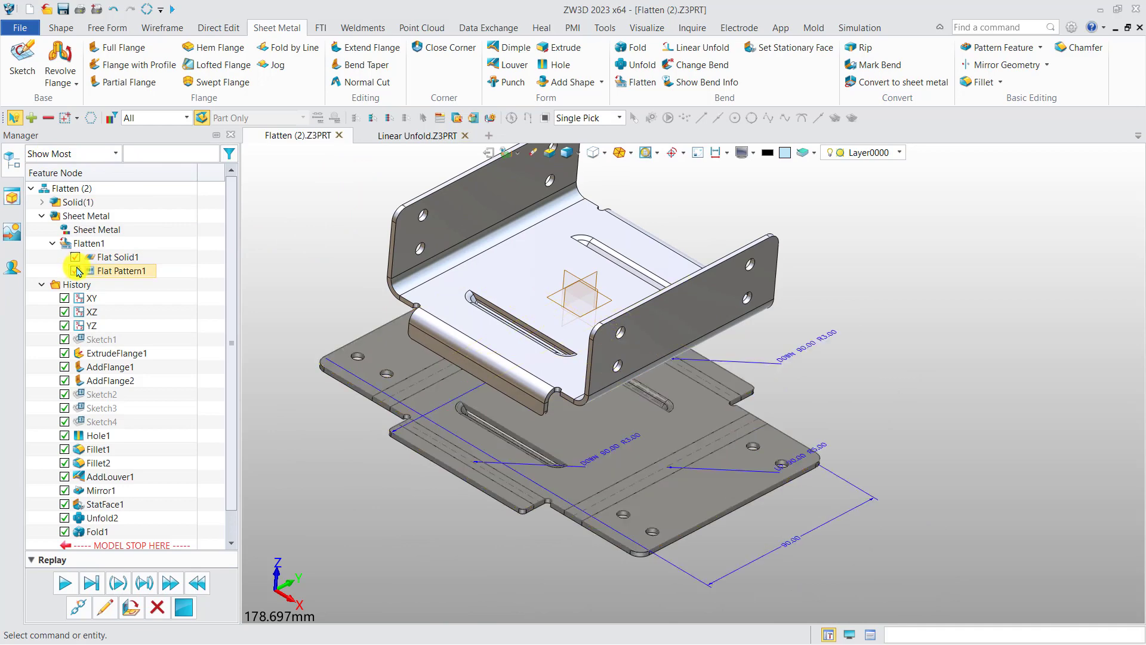
pyautogui.moveTo(340, 376)
pyautogui.mouseDown(button='right')
pyautogui.moveTo(345, 335)
pyautogui.moveTo(350, 382)
pyautogui.moveTo(384, 386)
pyautogui.moveTo(338, 377)
pyautogui.mouseUp(button='right')
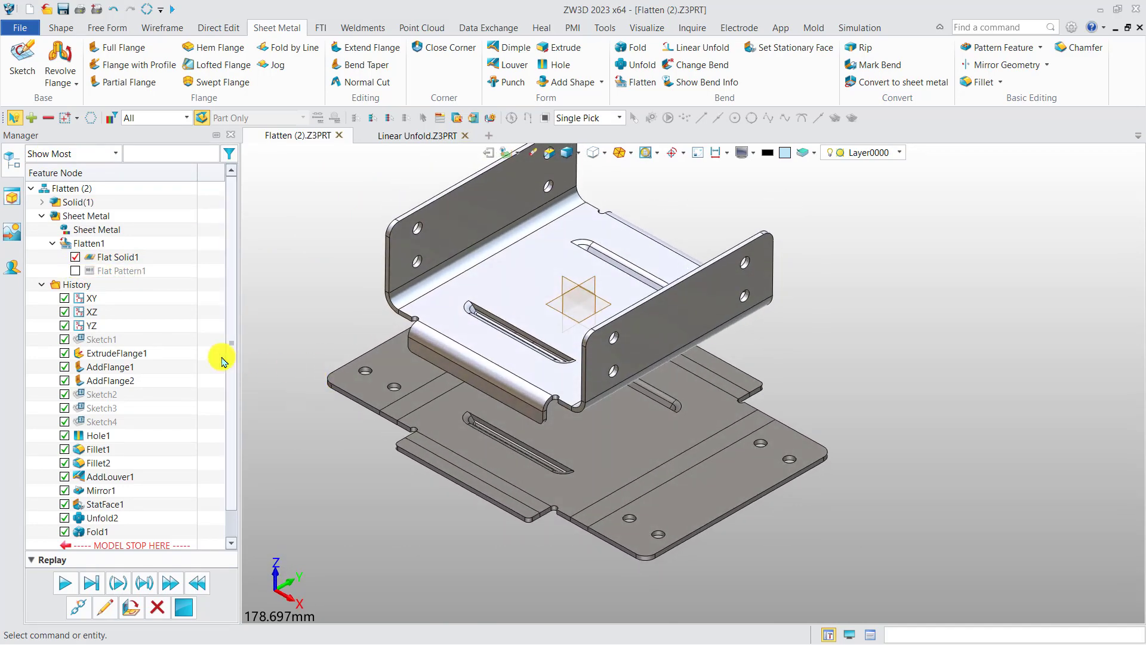
pyautogui.click(75, 270)
pyautogui.click(76, 258)
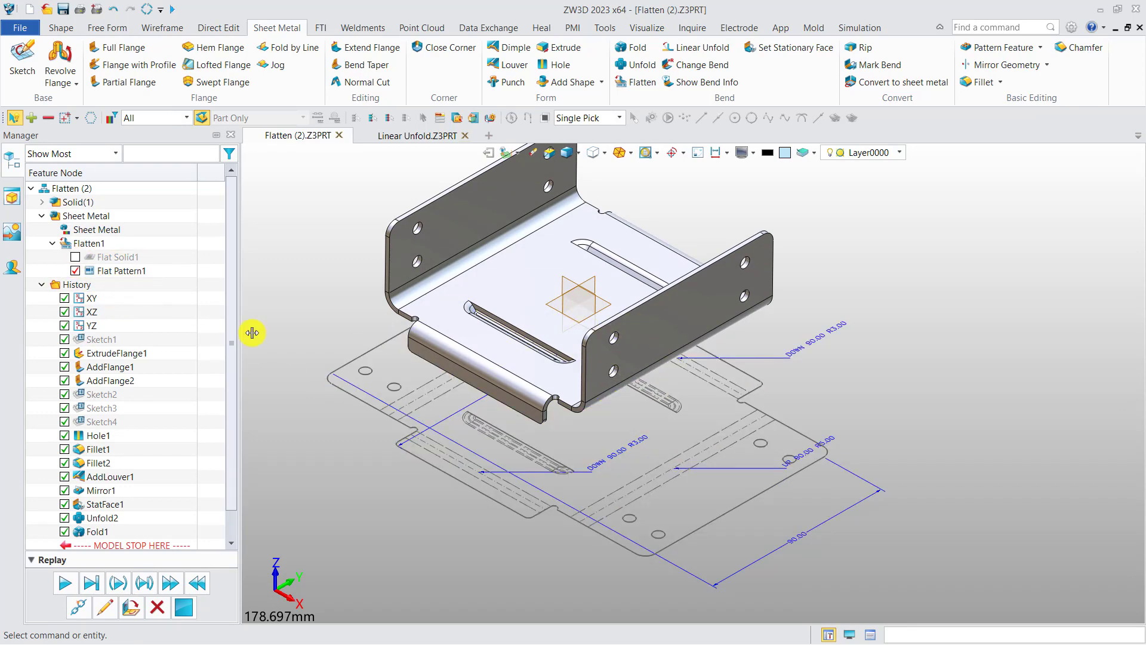
pyautogui.moveTo(322, 368)
pyautogui.mouseDown(button='right')
pyautogui.moveTo(292, 360)
pyautogui.moveTo(309, 335)
pyautogui.moveTo(327, 337)
pyautogui.moveTo(315, 345)
pyautogui.moveTo(329, 358)
pyautogui.mouseUp(button='right')
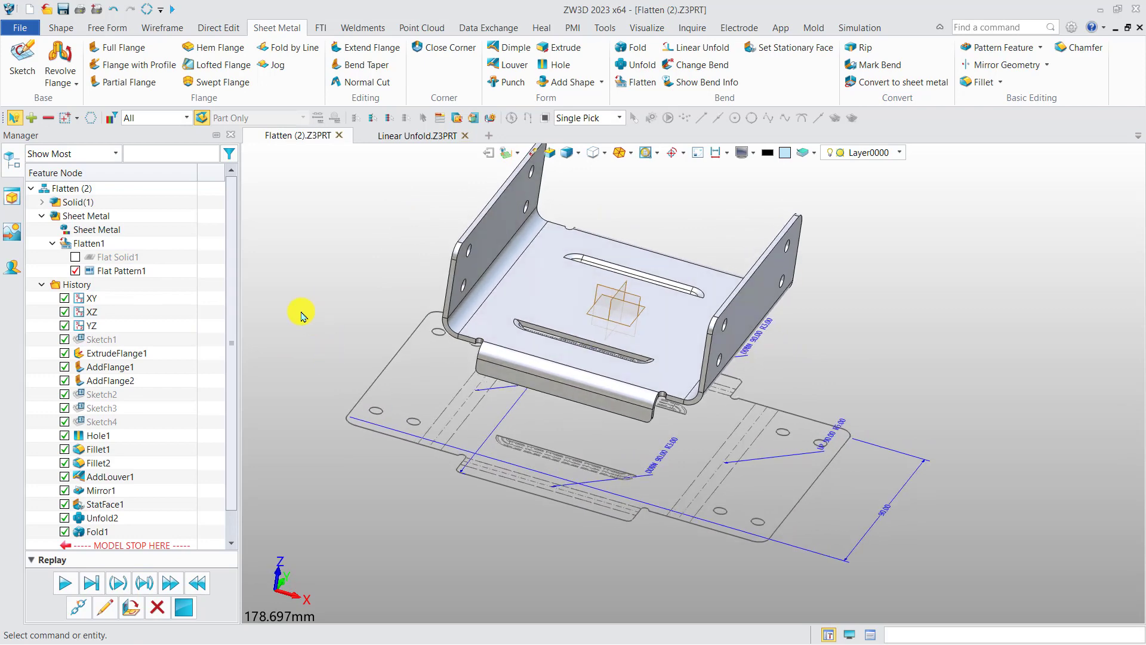
pyautogui.click(75, 257)
pyautogui.moveTo(374, 302); pyautogui.dragTo(393, 309, button='right')
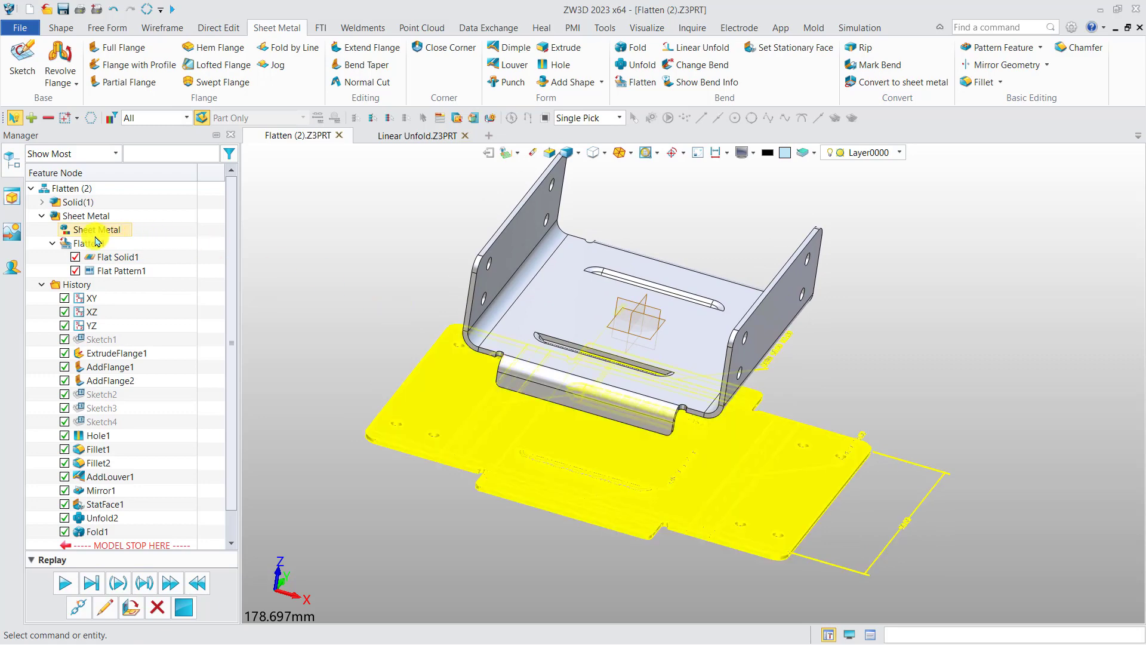
# Hide both the flat solid and the flat pattern of the flattening
pyautogui.rightClick(77, 243)
pyautogui.click(75, 257)
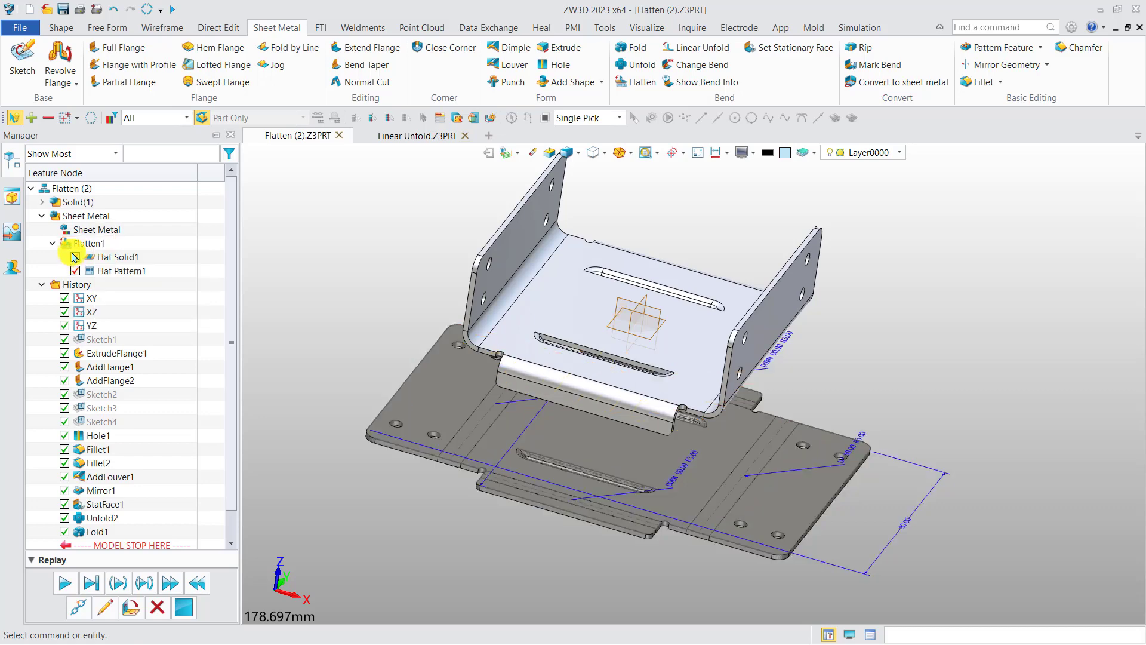
pyautogui.click(75, 271)
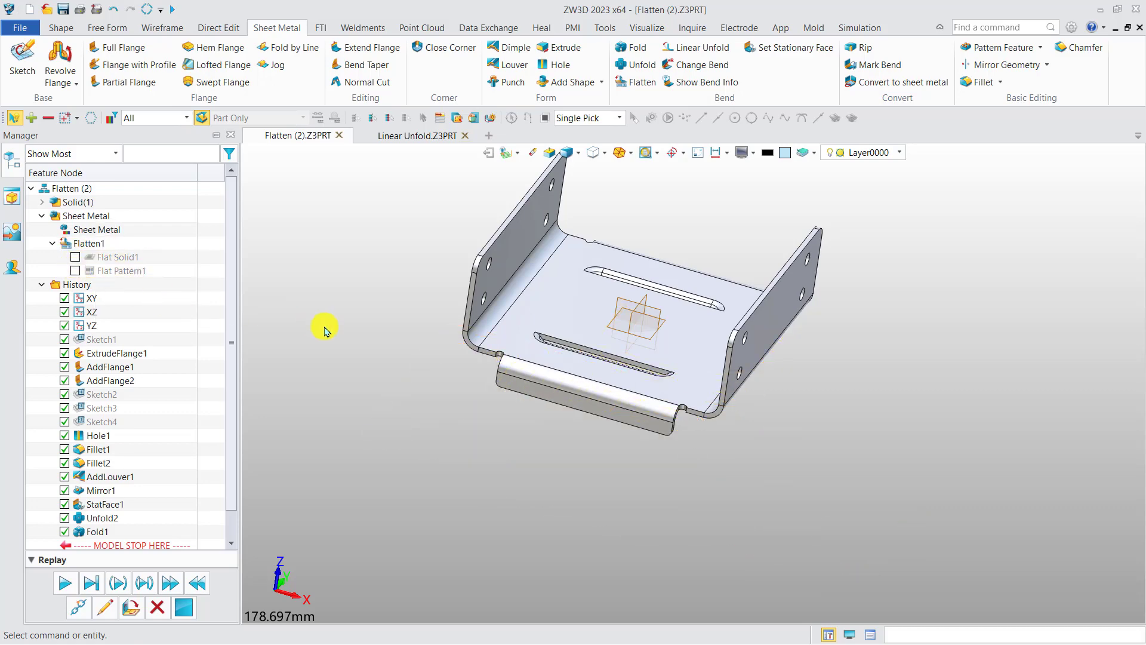
# Roll the history back to before the fold and create a sketch on the unfolded part's central base face
pyautogui.moveTo(179, 545); pyautogui.dragTo(154, 532)
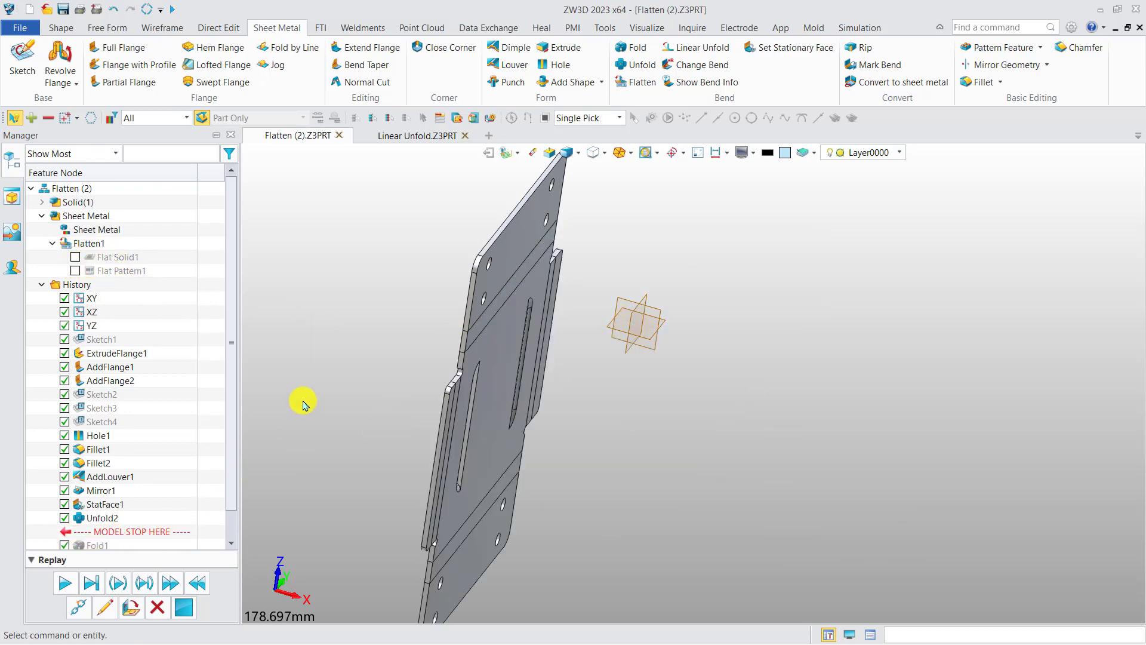
pyautogui.moveTo(303, 405); pyautogui.dragTo(263, 307, button='middle')
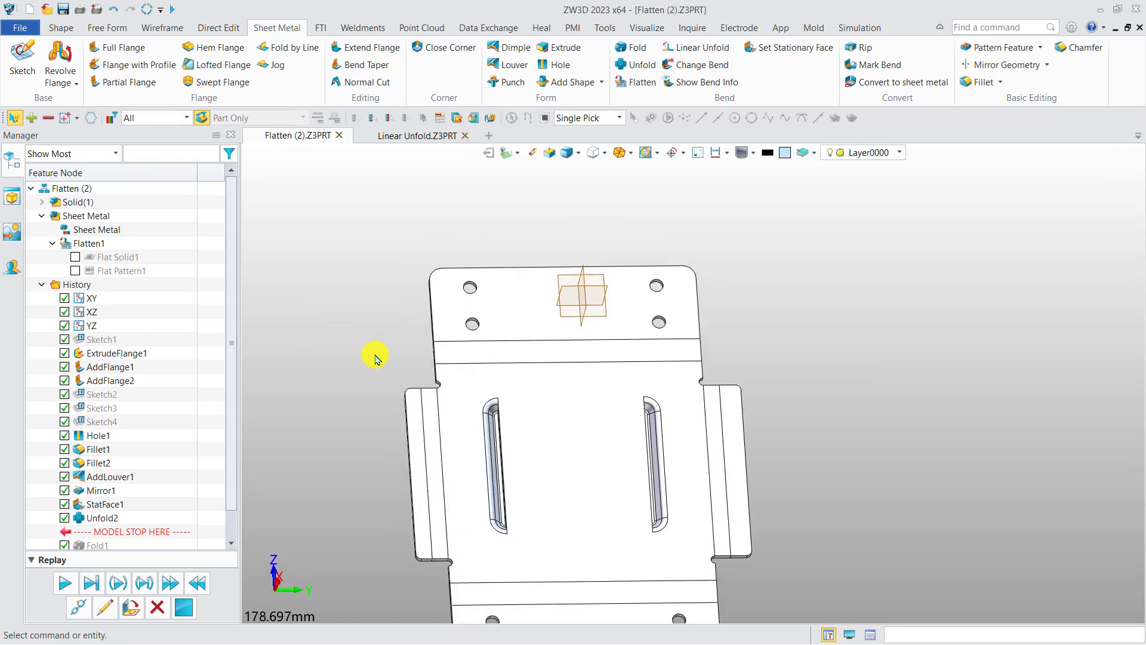
pyautogui.rightClick(371, 322)
pyautogui.click(435, 400)
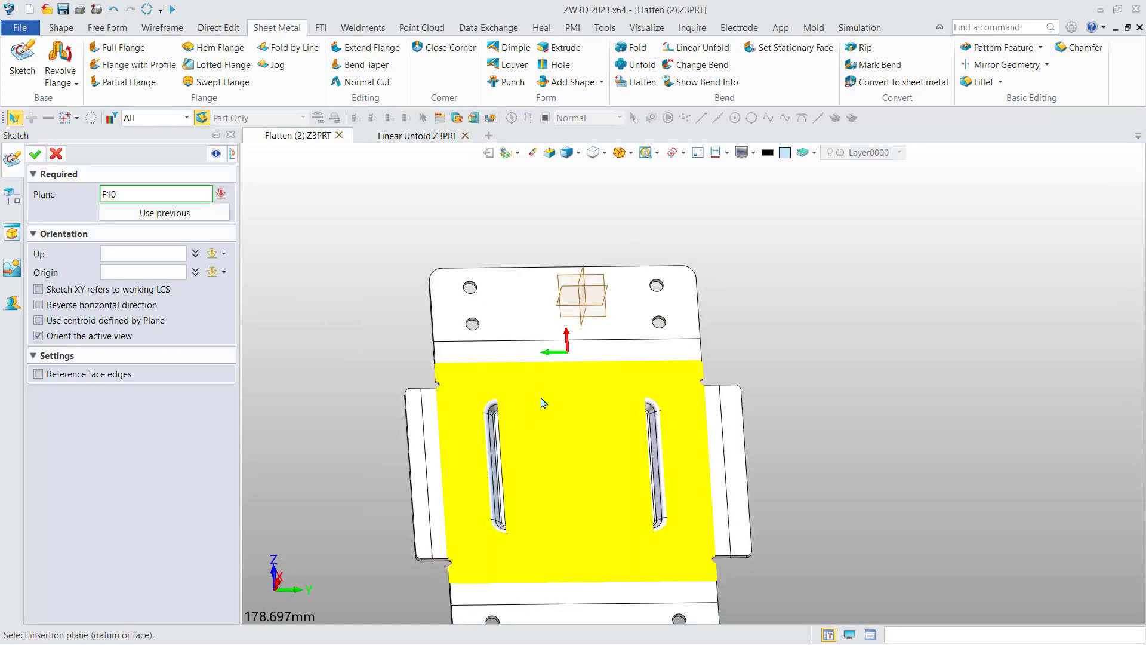
pyautogui.middleClick(384, 309)
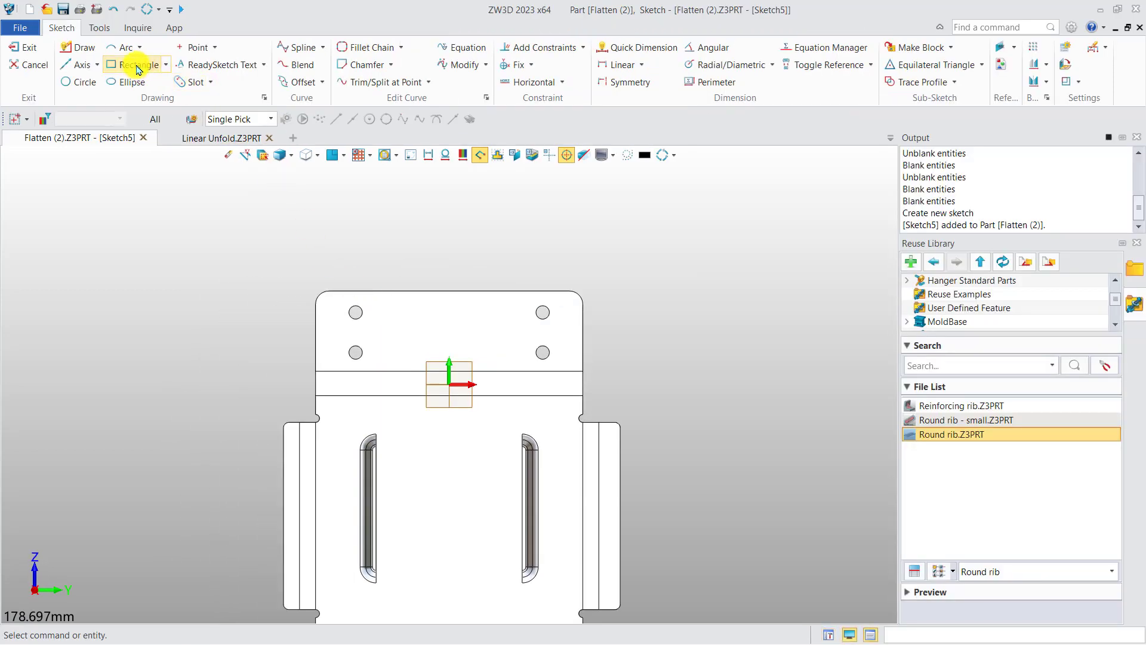
# Sketch a vertical slot of 6 mm radius, about 16 mm between centres, across the upper bend, and exit the sketch
pyautogui.click(167, 66)
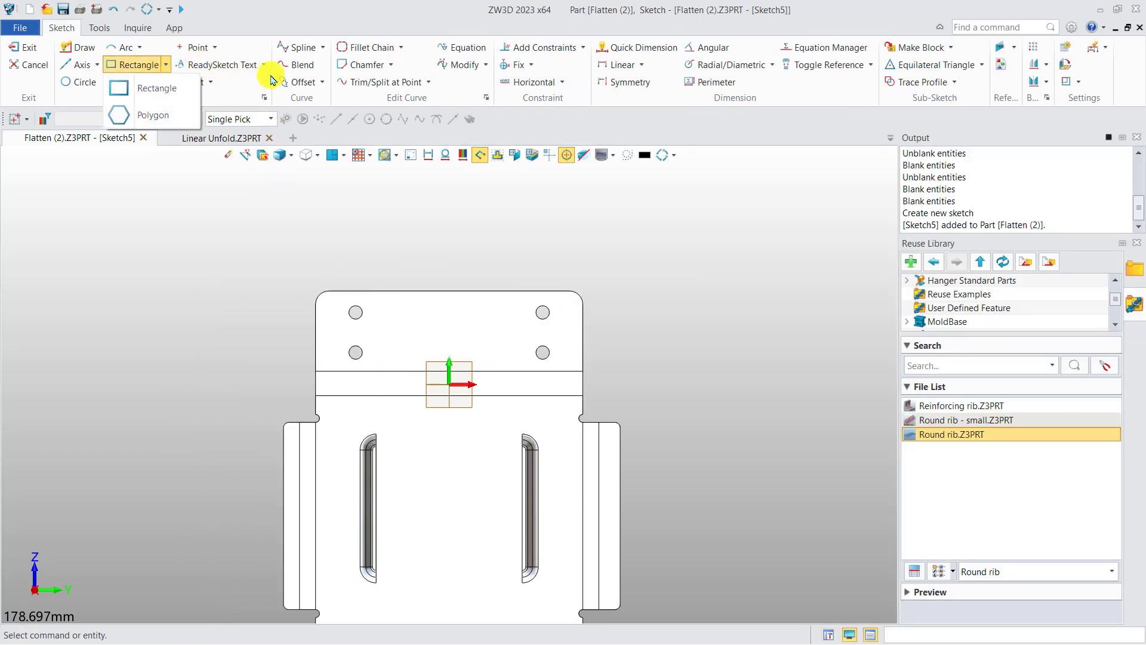
pyautogui.click(190, 82)
pyautogui.scroll(3, 449, 388)
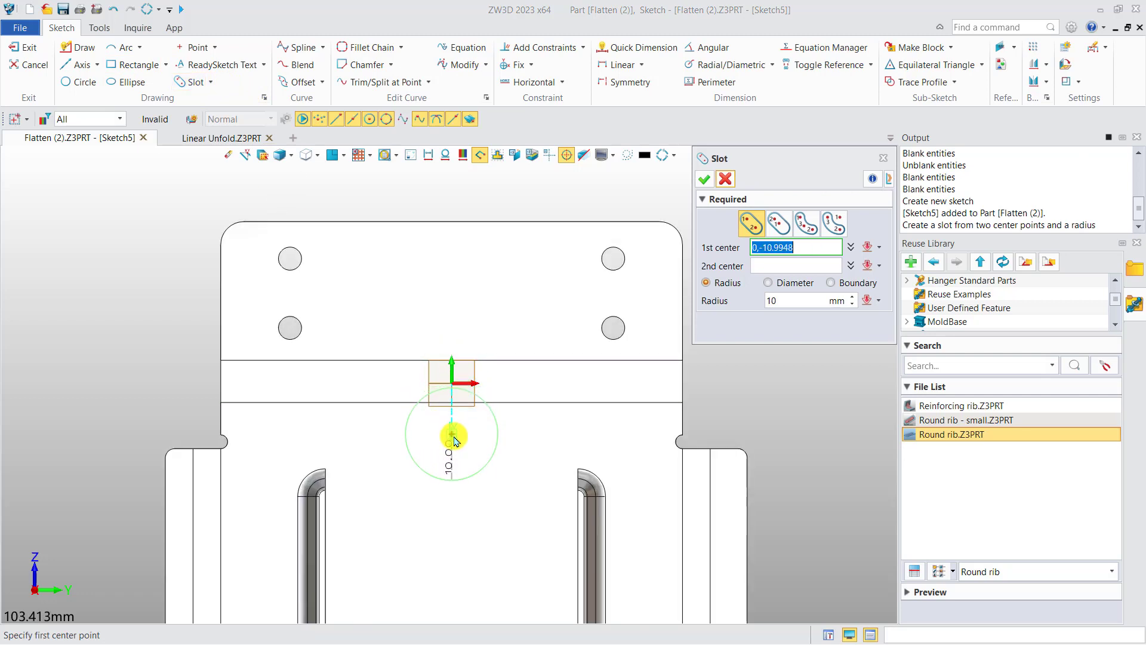
pyautogui.click(452, 434)
pyautogui.click(452, 360)
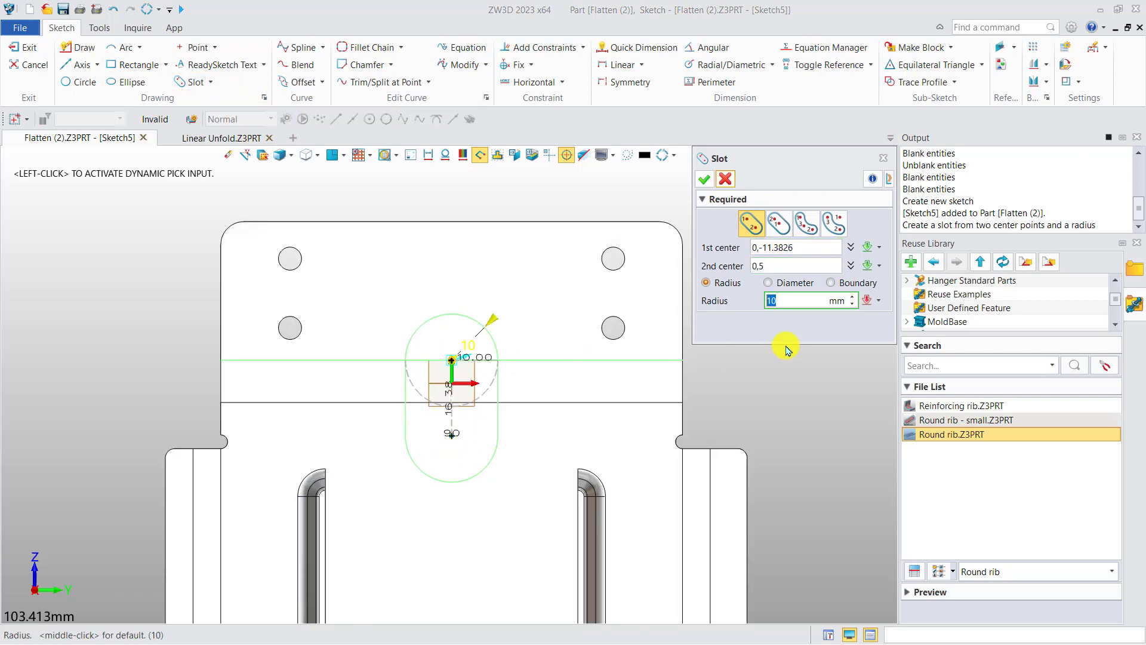
pyautogui.write('86')
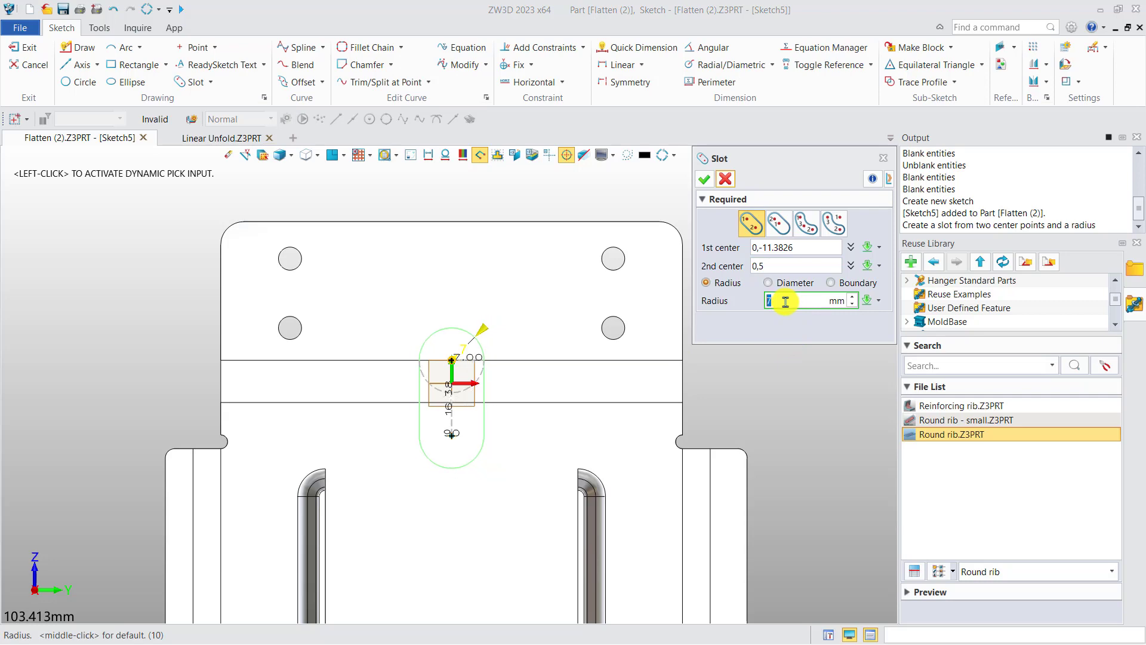
pyautogui.click(705, 179)
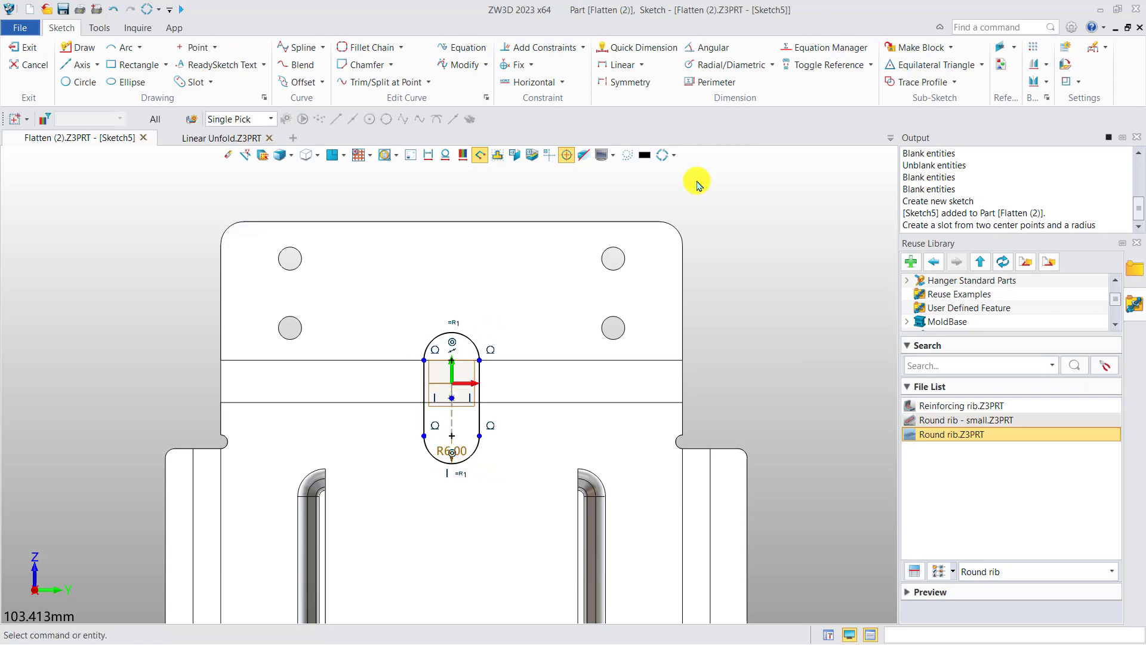
pyautogui.rightClick(635, 194)
pyautogui.click(670, 184)
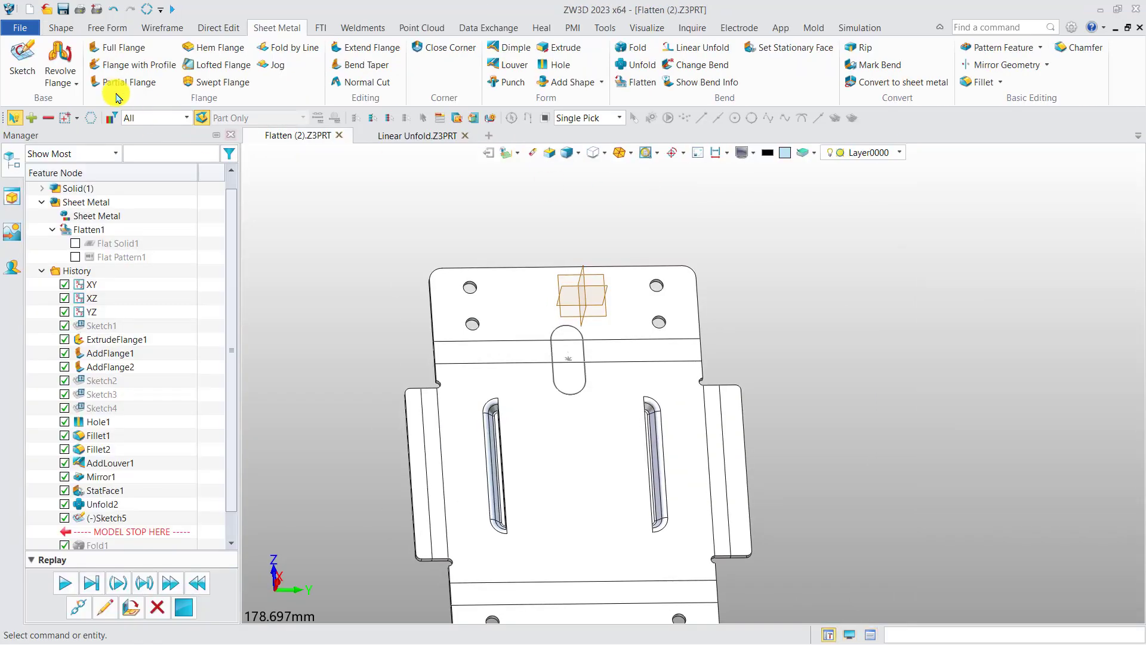
# Extrude the slot sketch 40 mm to one side in the reversed direction, removing material from the unfolded part
pyautogui.click(67, 32)
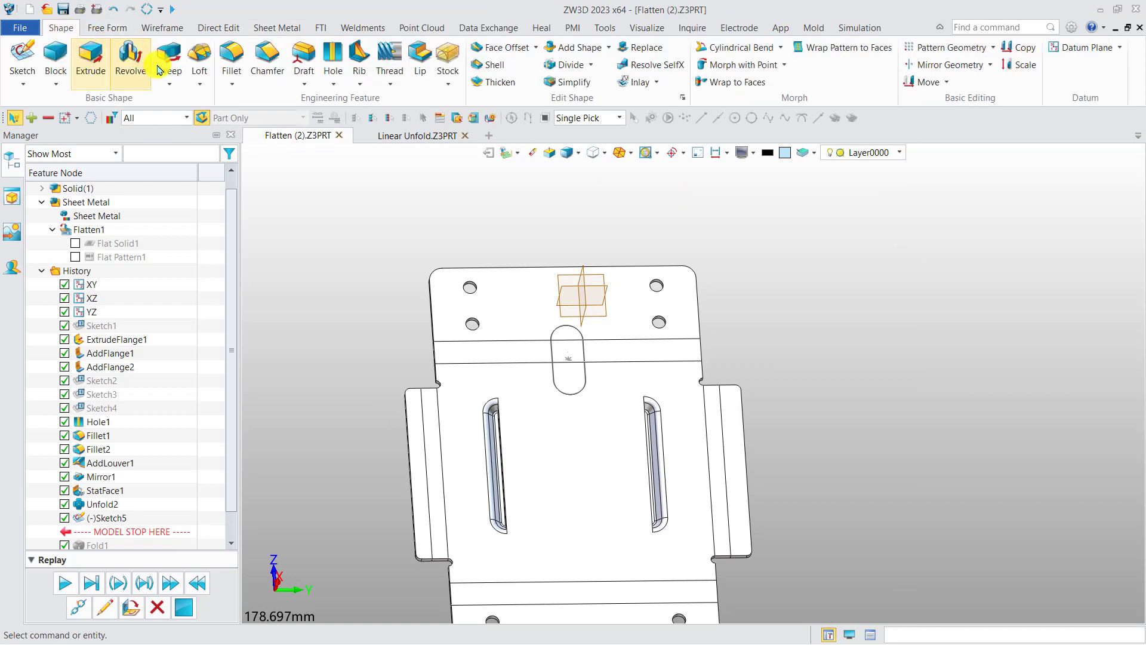
pyautogui.click(91, 55)
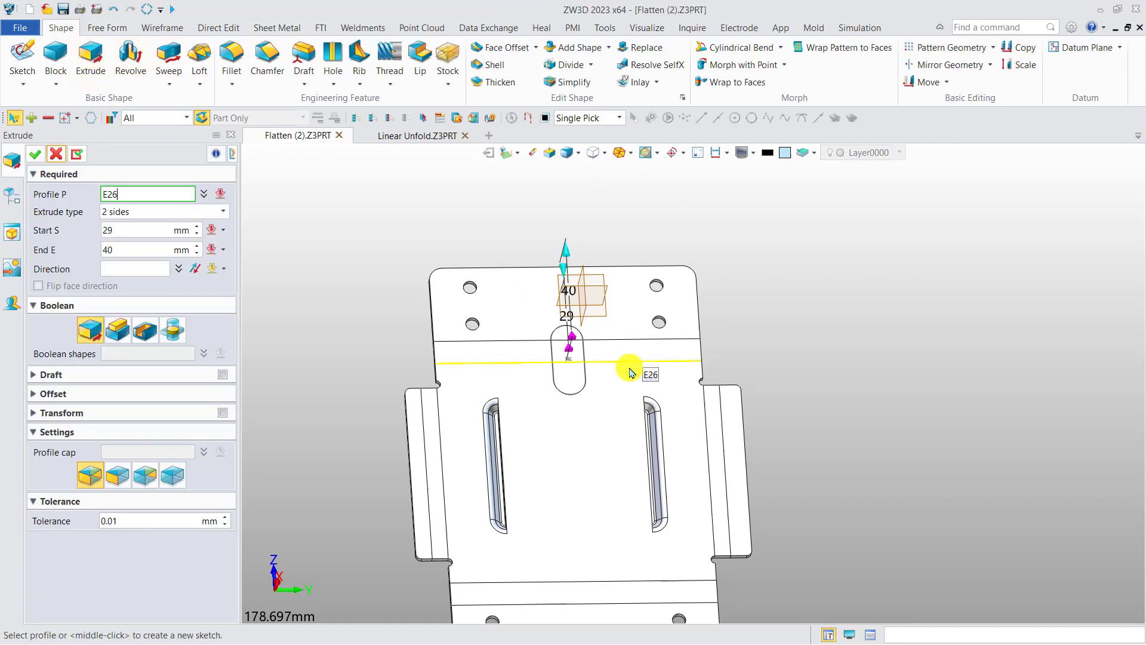
pyautogui.click(584, 349)
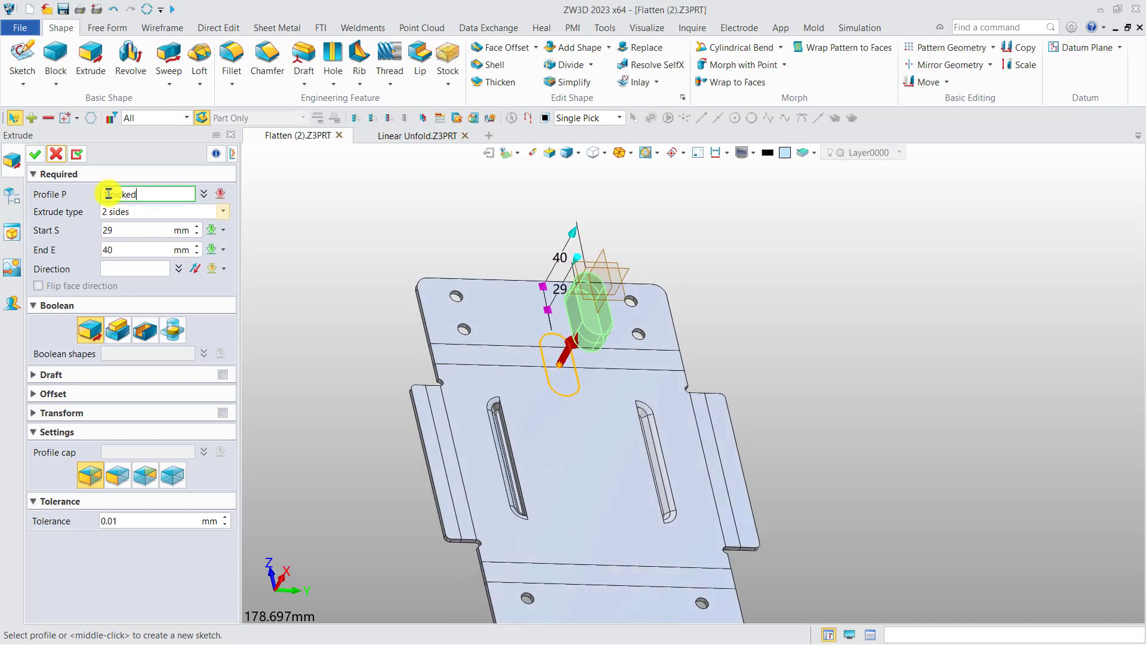
pyautogui.click(129, 211)
pyautogui.click(132, 226)
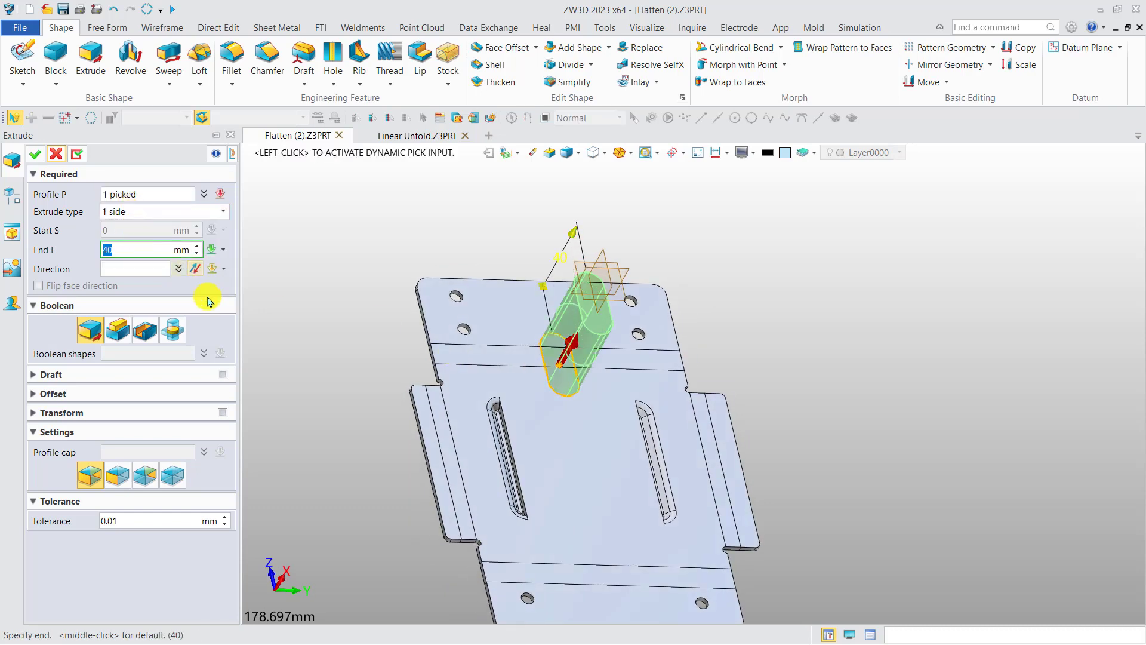
pyautogui.click(194, 270)
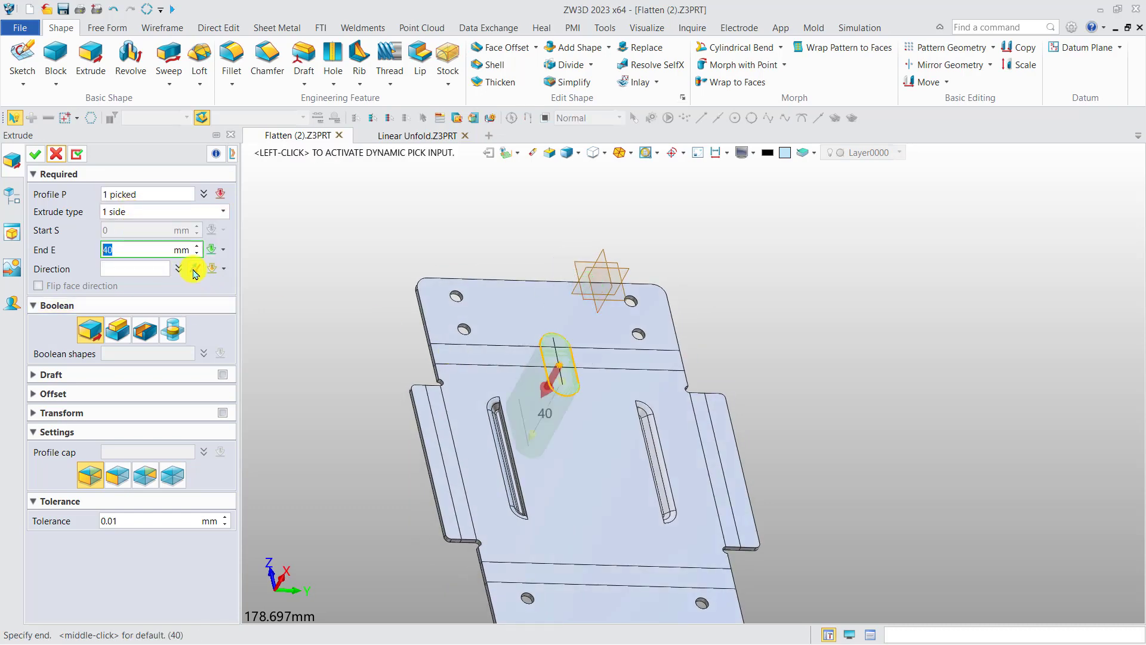
pyautogui.click(147, 330)
pyautogui.click(35, 154)
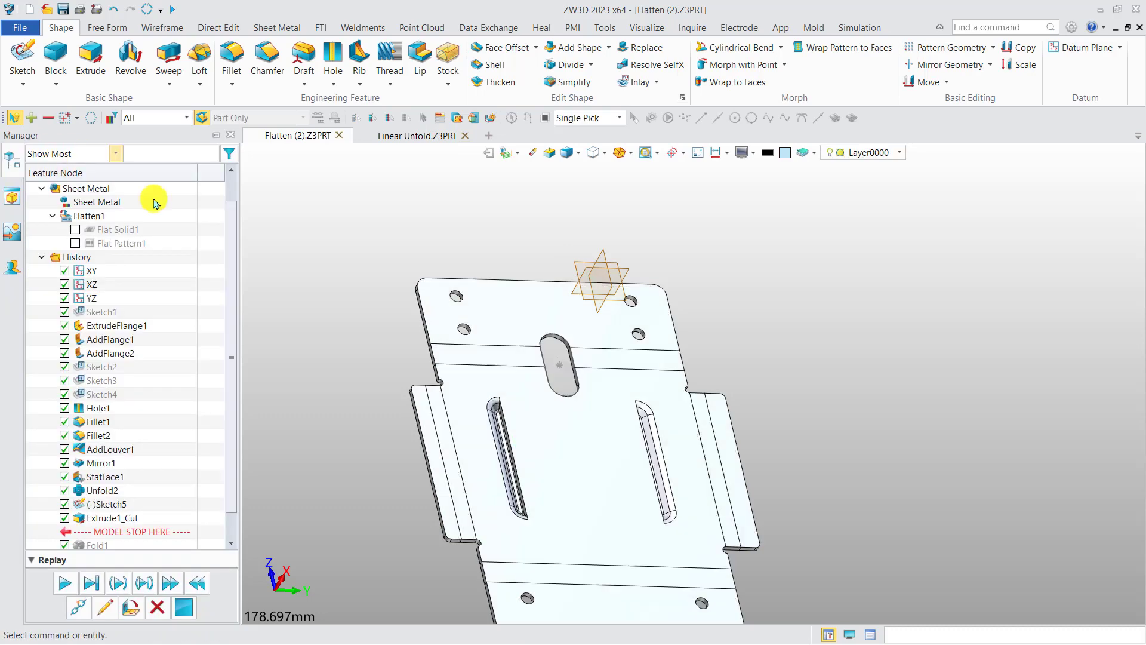
# Fold the whole unfolded sheet metal part back up with the slot cutout
pyautogui.moveTo(437, 296); pyautogui.dragTo(482, 332, button='middle')
pyautogui.moveTo(482, 333); pyautogui.dragTo(481, 330, button='right')
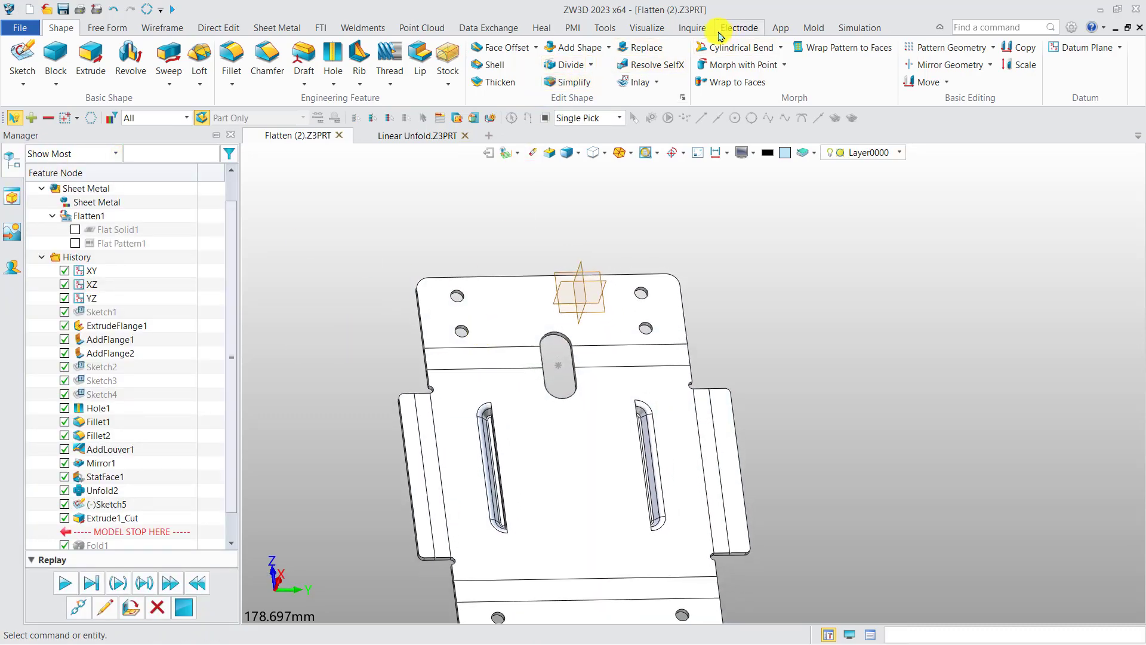
pyautogui.click(283, 28)
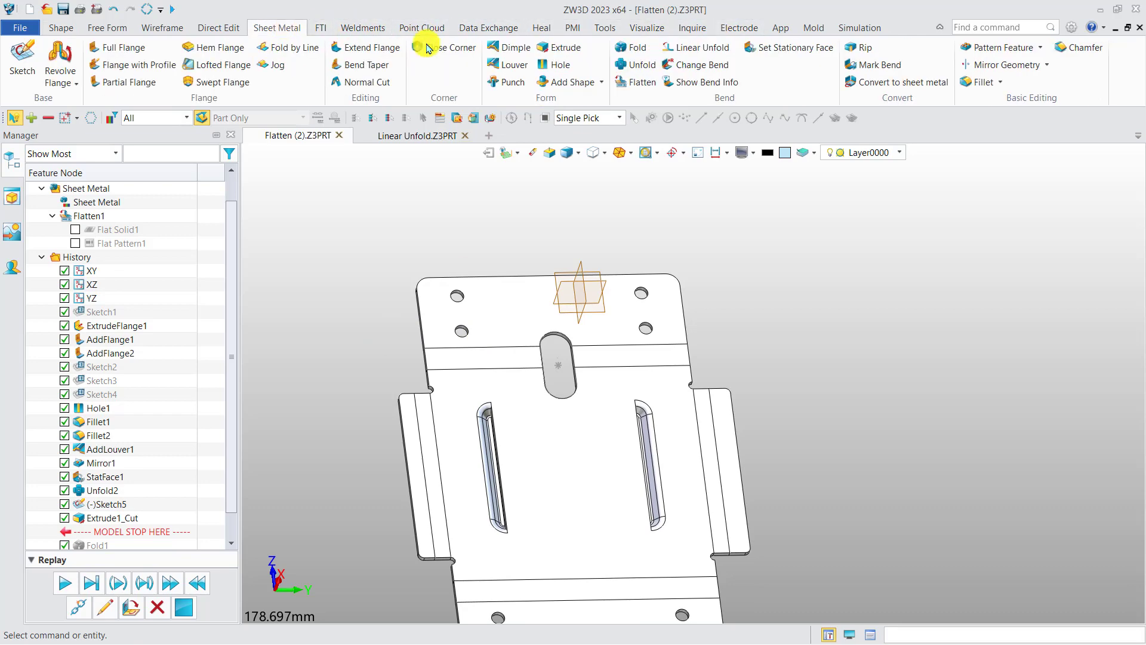
pyautogui.click(624, 54)
pyautogui.click(615, 411)
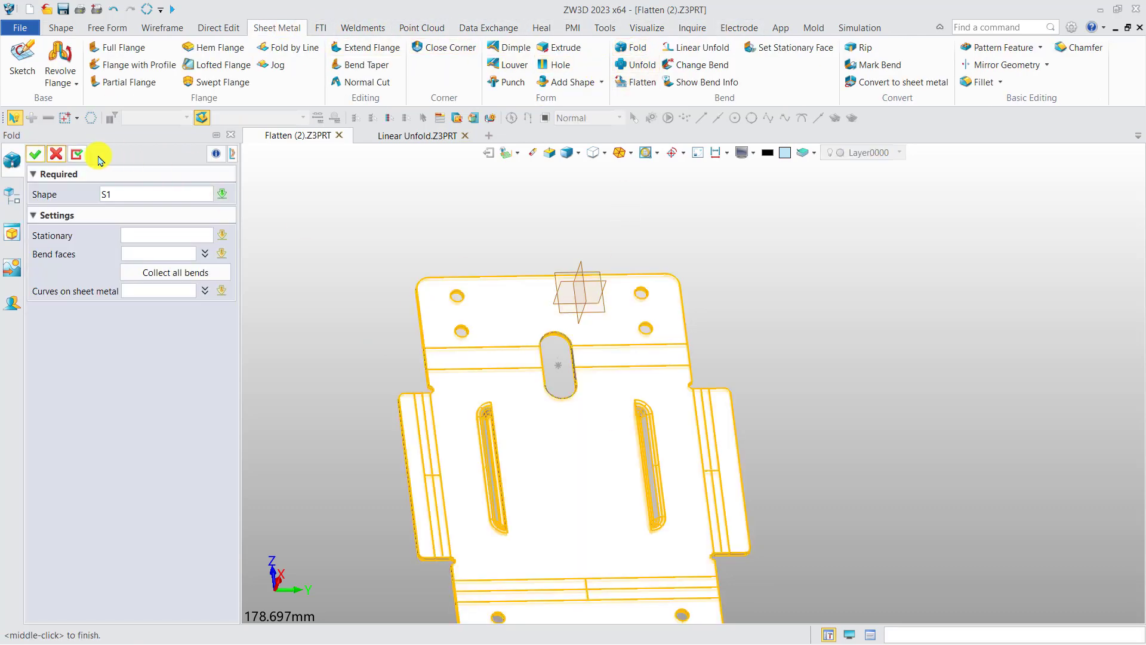
pyautogui.click(41, 155)
pyautogui.moveTo(430, 302)
pyautogui.mouseDown(button='right')
pyautogui.moveTo(554, 415)
pyautogui.moveTo(525, 341)
pyautogui.moveTo(525, 281)
pyautogui.mouseUp(button='right')
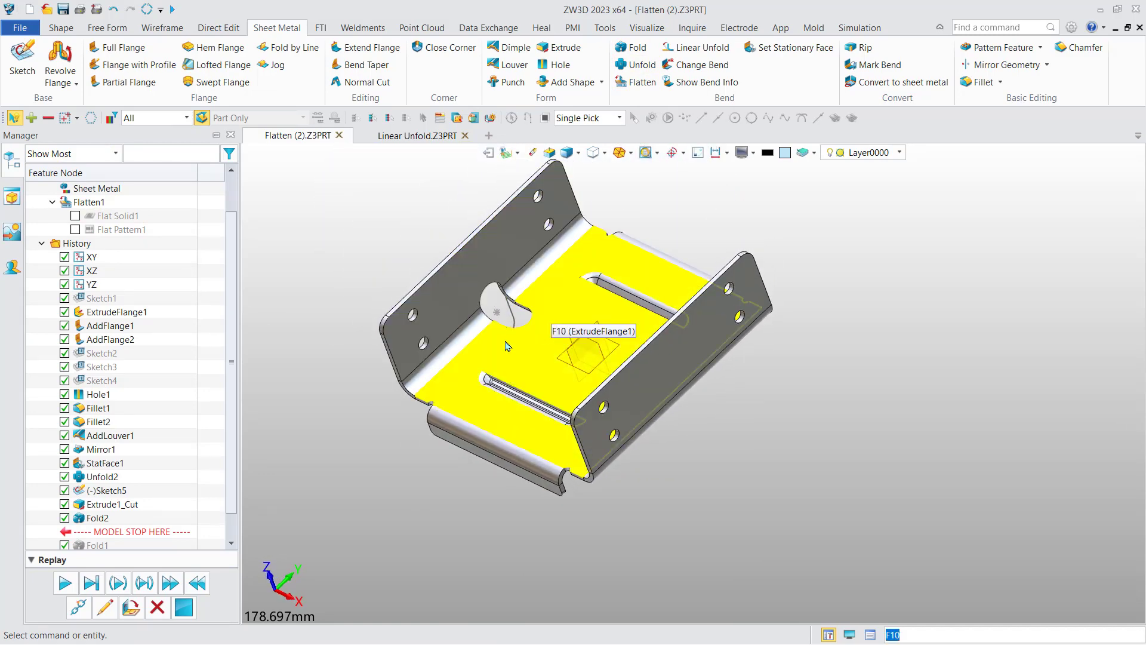
pyautogui.moveTo(505, 345); pyautogui.dragTo(519, 320, button='right')
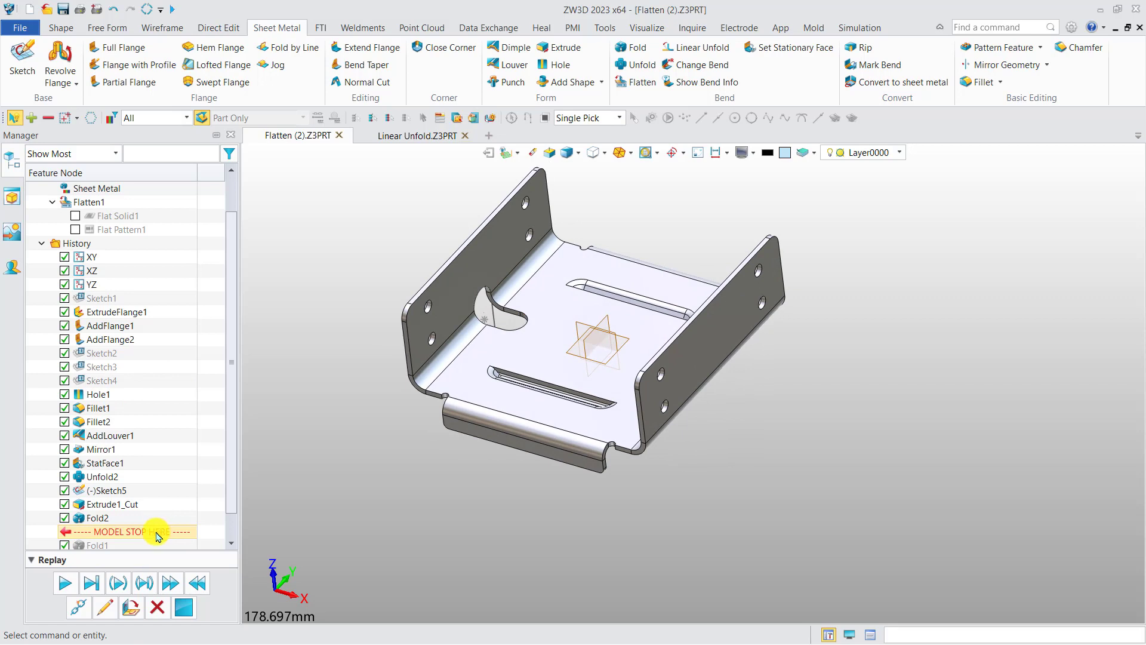
# Show the flat solid of the flattening to examine the slot cutout in the flattened part
pyautogui.moveTo(154, 536); pyautogui.dragTo(140, 527)
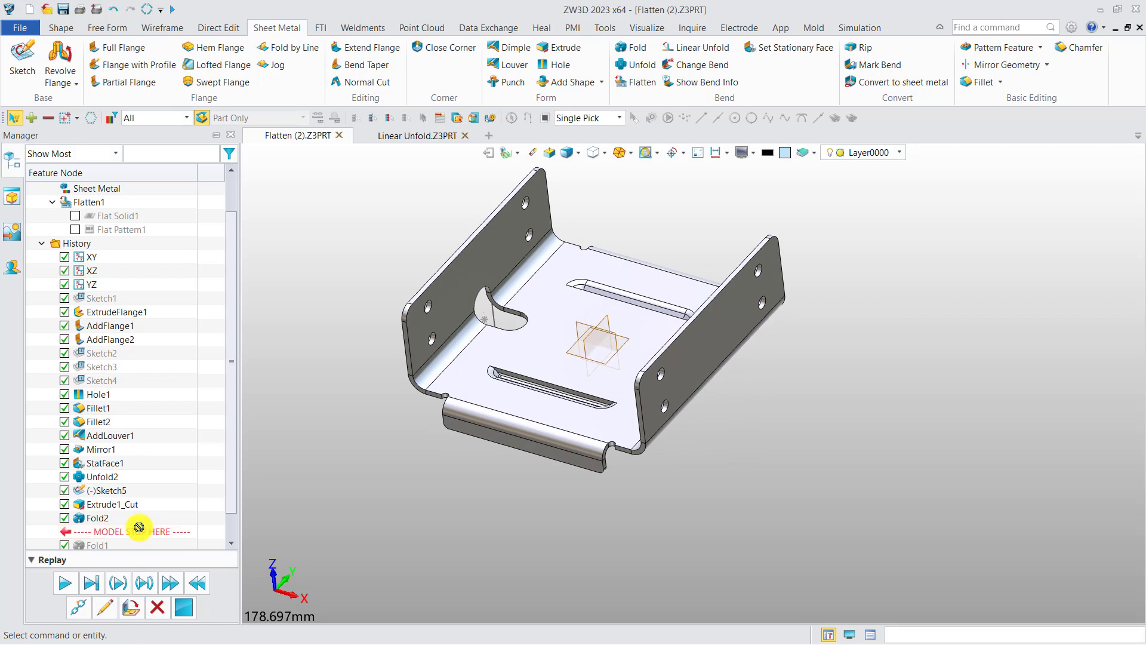
pyautogui.click(75, 217)
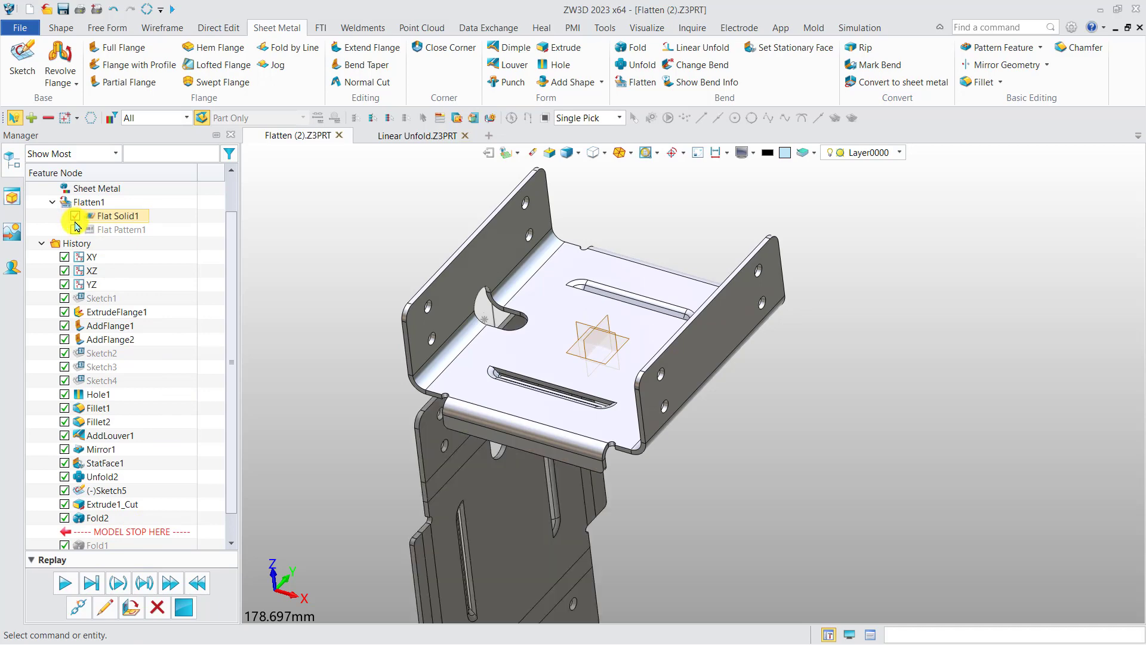
pyautogui.moveTo(525, 343); pyautogui.dragTo(317, 317, button='middle')
pyautogui.rightClick(317, 317)
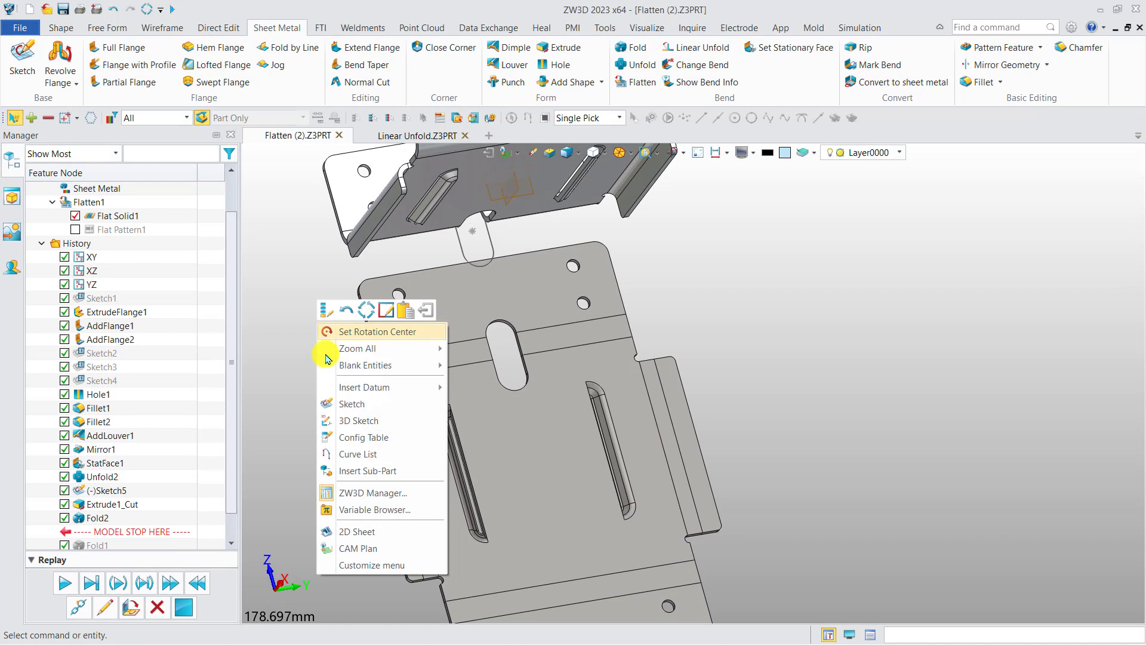
pyautogui.click(351, 404)
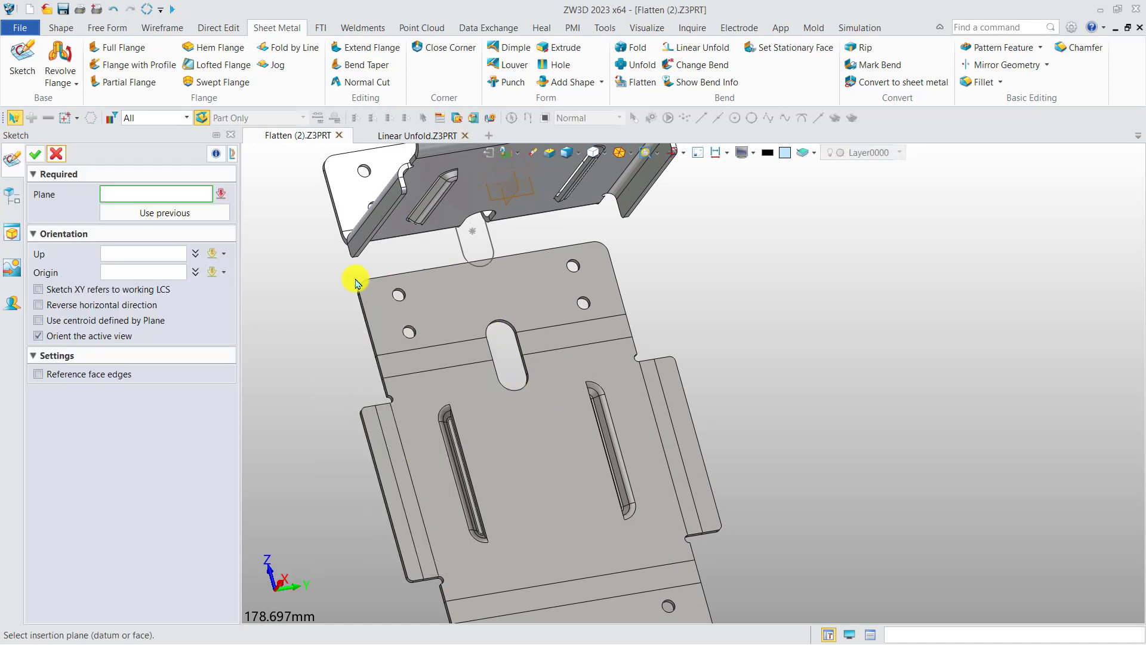
pyautogui.click(56, 154)
# Add a 40 mm full flange at 90° with a 3 mm bend radius on the inner edge of the side flange opposite the slot
pyautogui.scroll(-3, 392, 345)
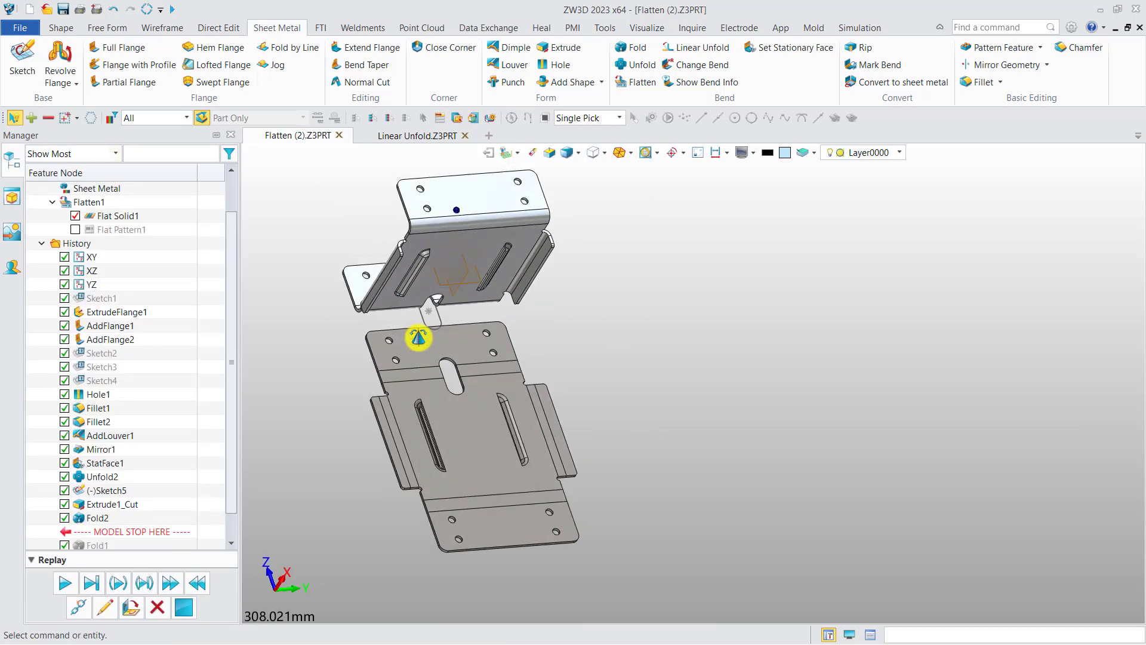
pyautogui.moveTo(415, 333); pyautogui.dragTo(442, 371, button='middle')
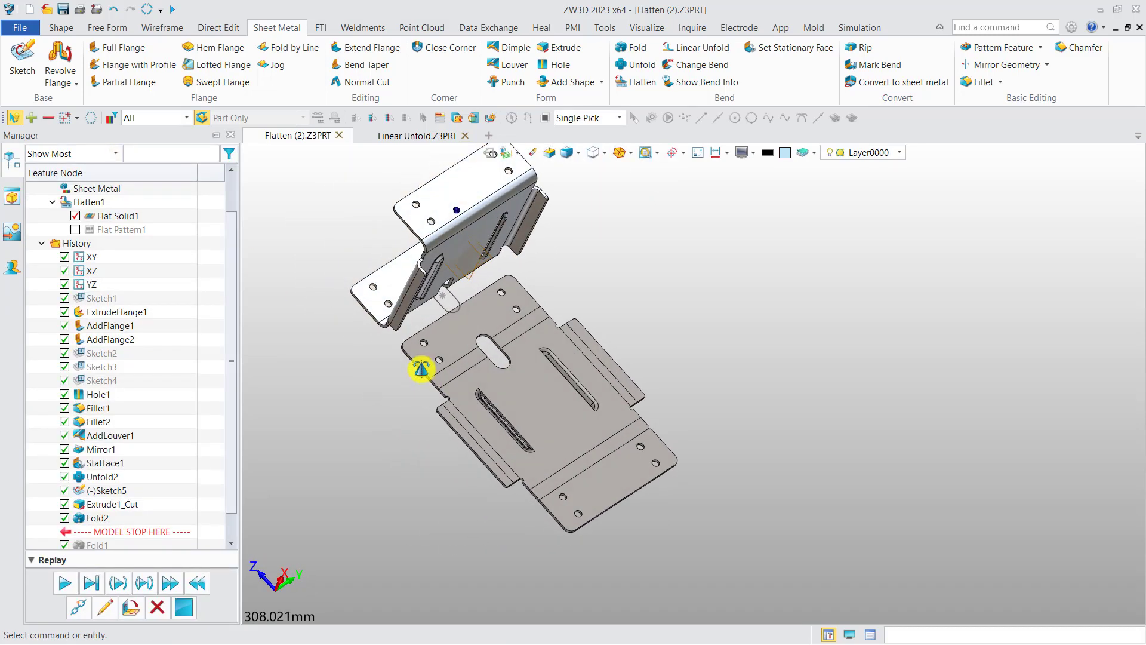
pyautogui.moveTo(422, 369)
pyautogui.mouseDown(button='middle')
pyautogui.moveTo(419, 357)
pyautogui.moveTo(418, 371)
pyautogui.mouseUp(button='middle')
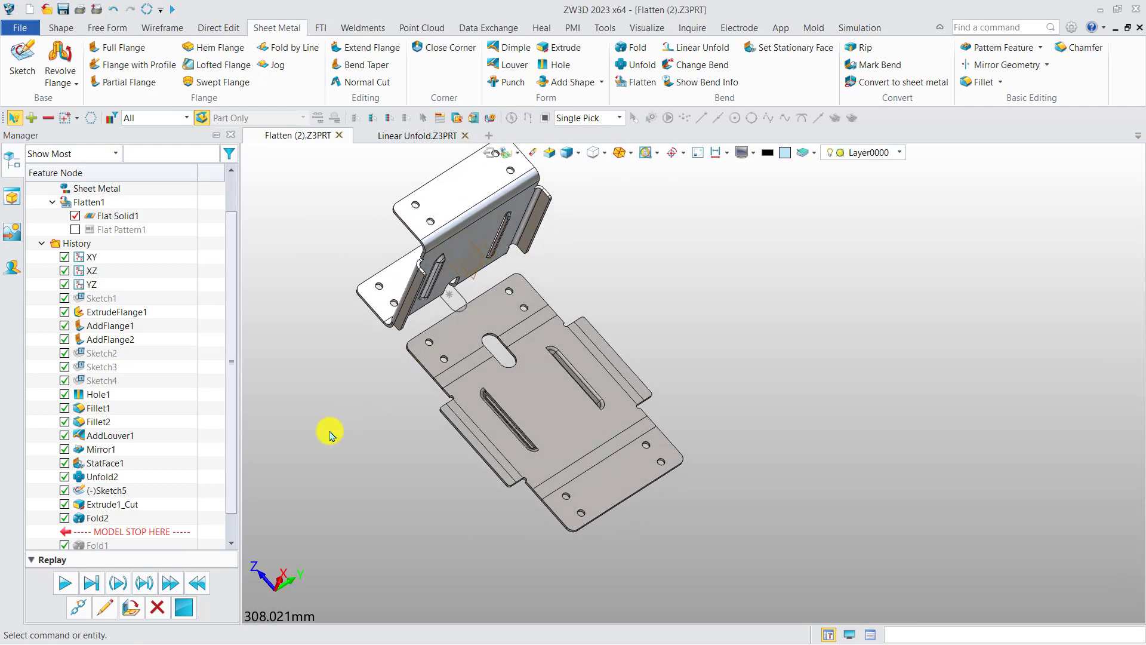
pyautogui.moveTo(448, 333); pyautogui.dragTo(440, 358, button='middle')
pyautogui.scroll(5, 440, 328)
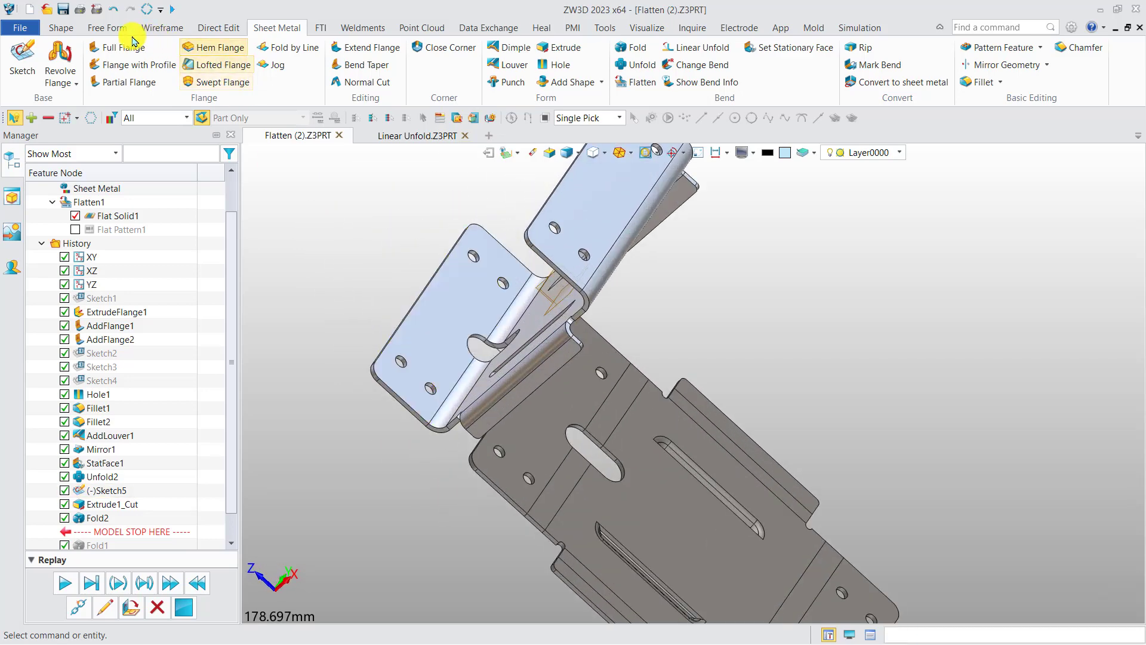
pyautogui.click(133, 43)
pyautogui.moveTo(401, 282); pyautogui.dragTo(458, 334, button='middle')
pyautogui.click(585, 310)
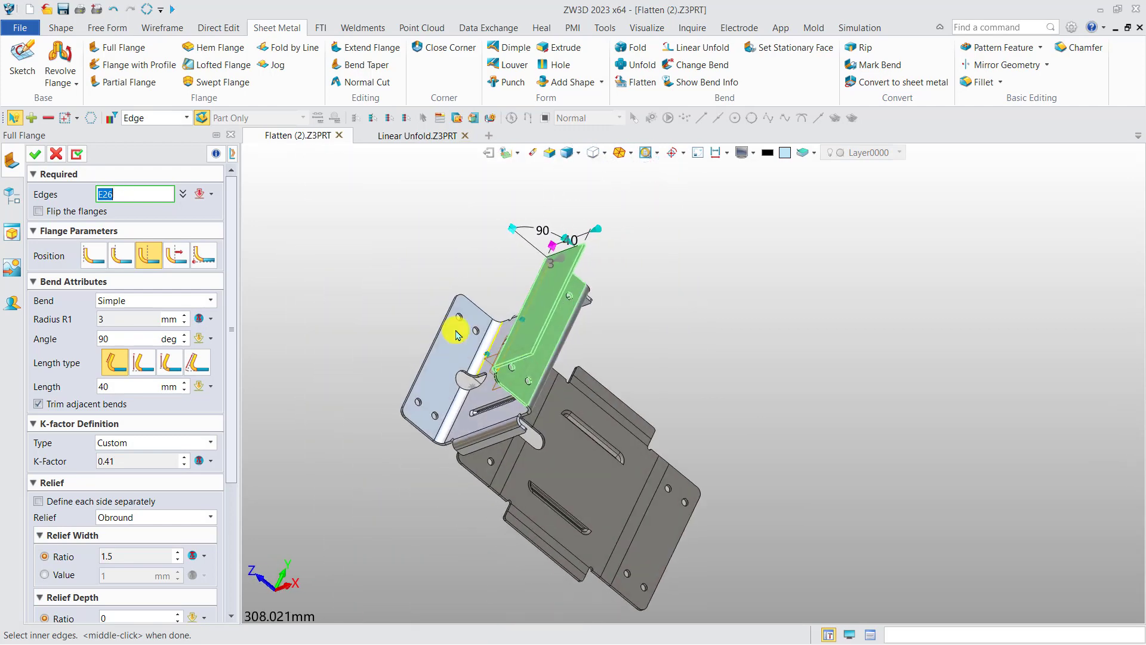
pyautogui.click(44, 155)
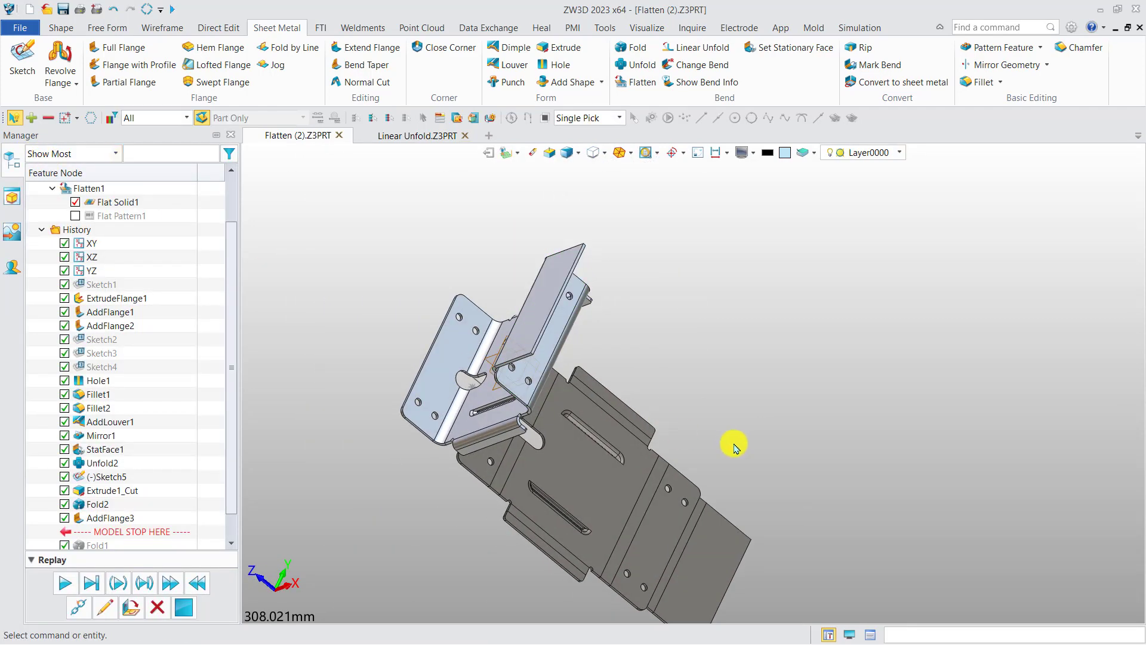
# Hide the flat solid of the flattening and show its flat pattern instead
pyautogui.moveTo(734, 445); pyautogui.dragTo(698, 393, button='middle')
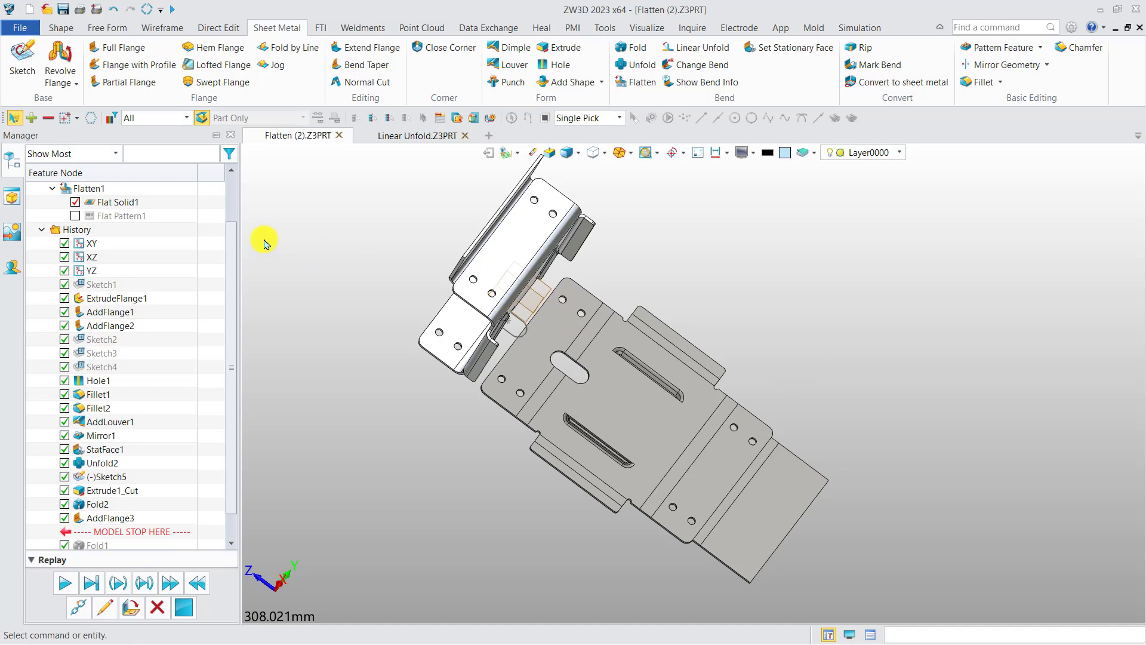
pyautogui.click(76, 203)
pyautogui.click(76, 216)
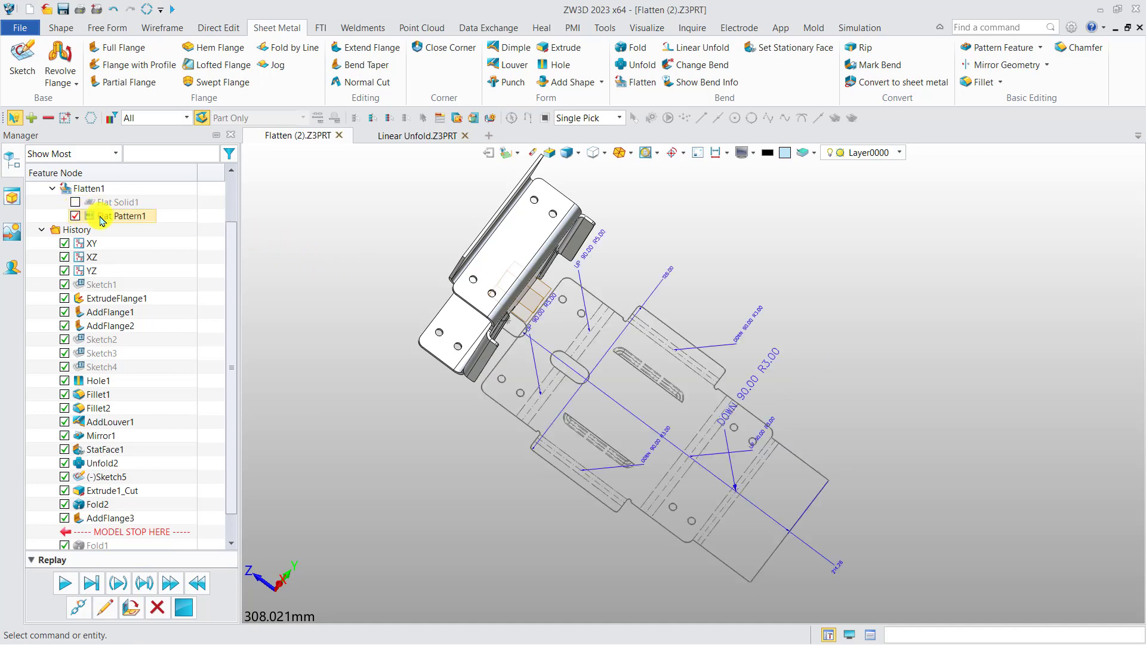
# Open the export of the flat pattern, check the available DWG / DXF file types and cancel the export
pyautogui.rightClick(103, 219)
pyautogui.click(187, 230)
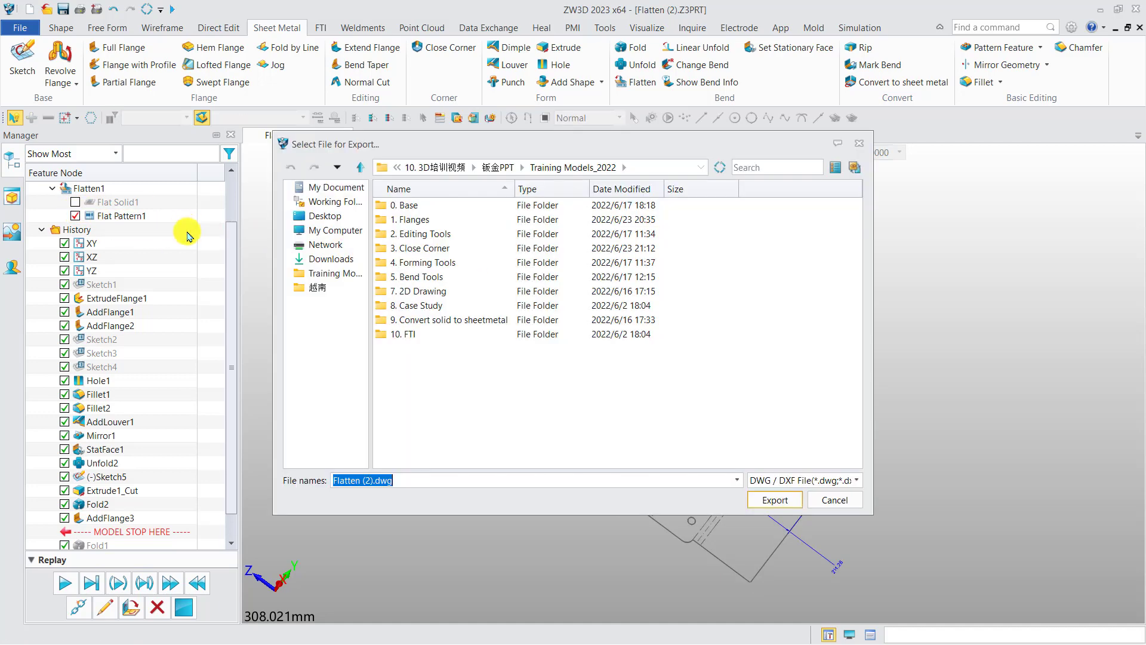
pyautogui.click(784, 482)
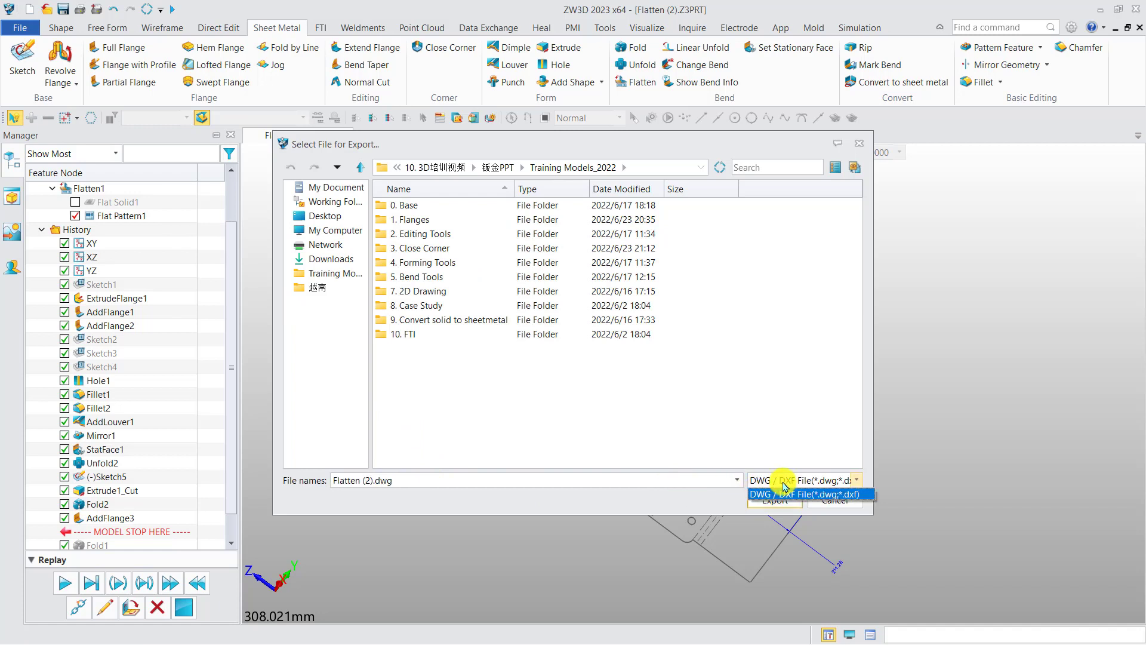
pyautogui.click(792, 481)
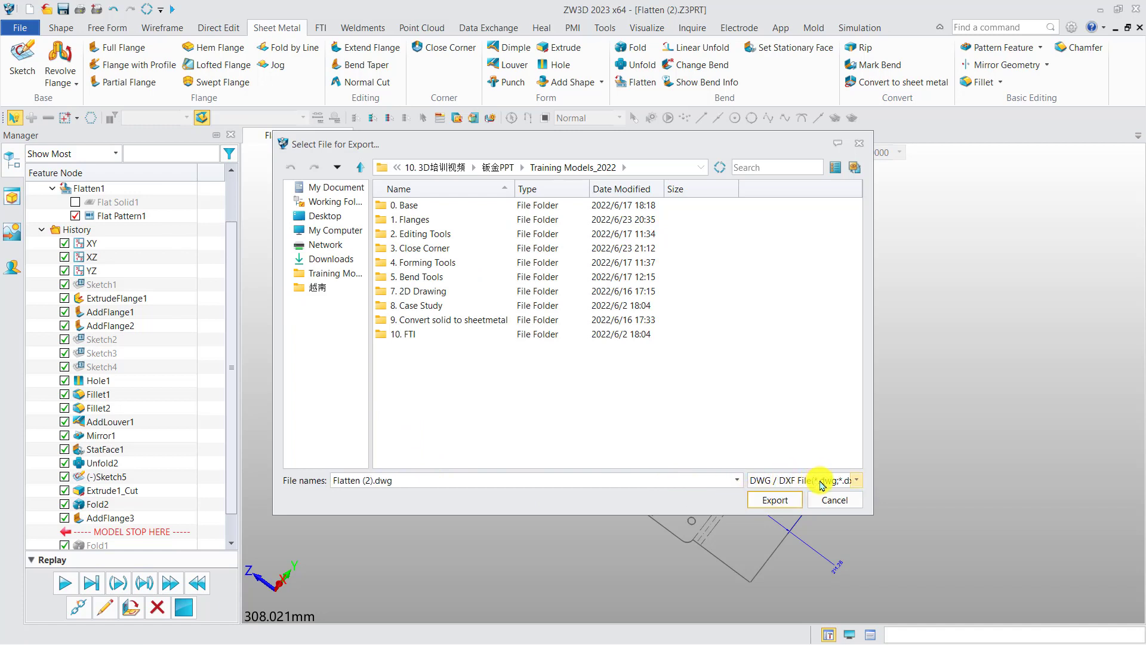
pyautogui.click(842, 502)
# Switch to the Linear Unfold.Z3PRT part and examine its row of progressively unfolded solids
pyautogui.moveTo(798, 402); pyautogui.dragTo(807, 406, button='middle')
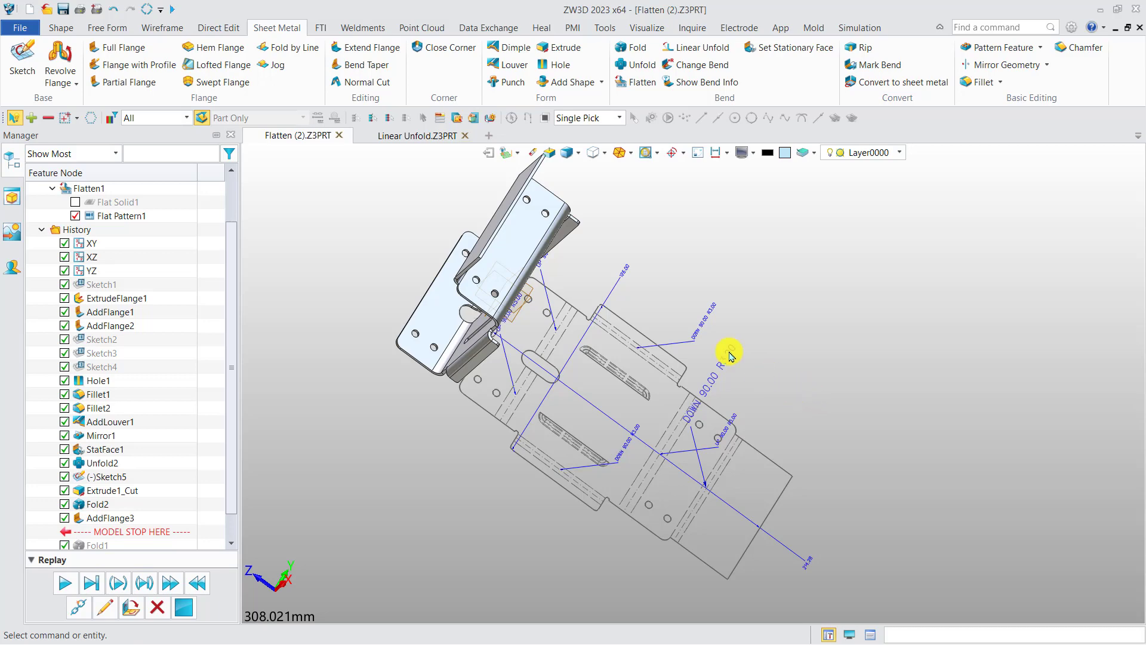
pyautogui.click(418, 136)
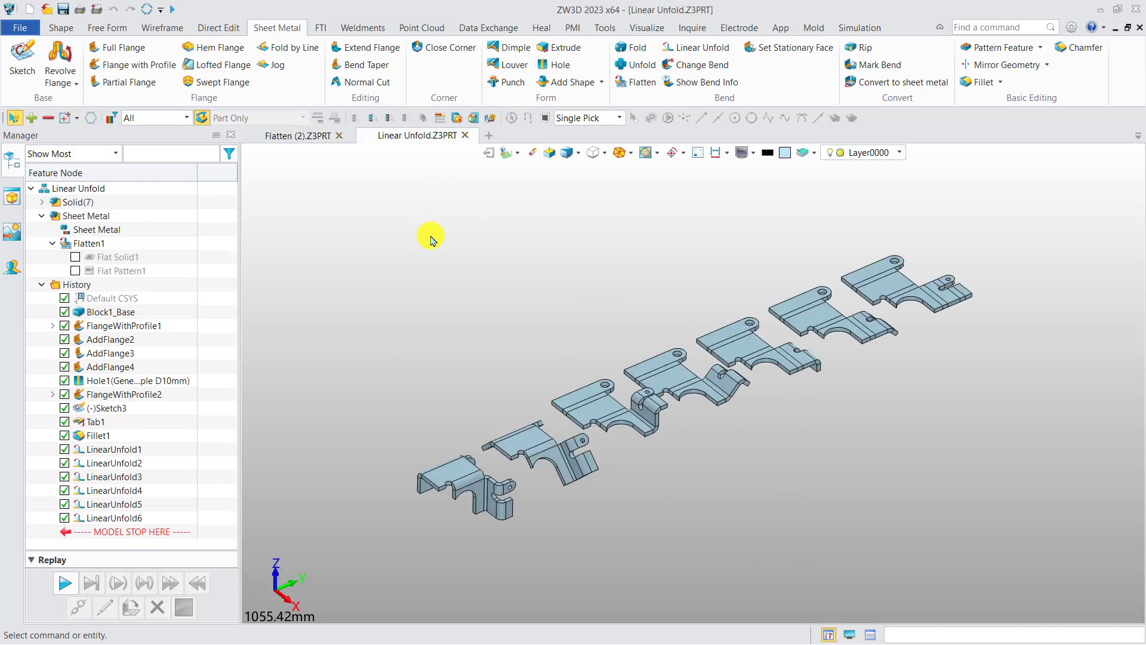
pyautogui.moveTo(504, 377); pyautogui.dragTo(484, 357, button='middle')
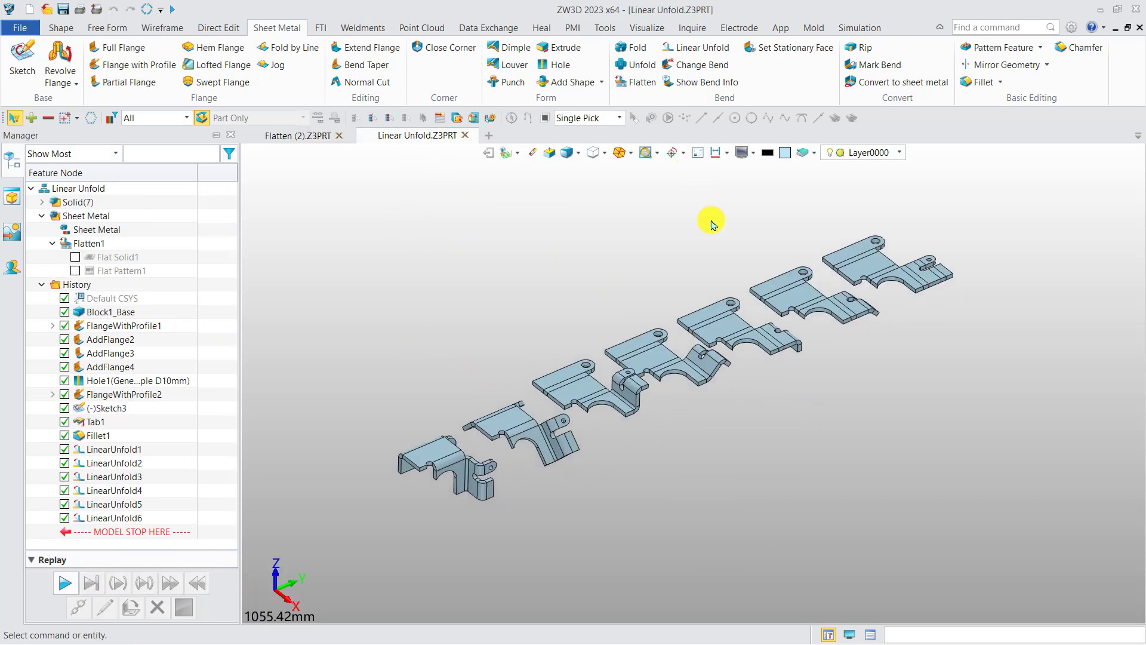
# Roll the part history back to just after Fillet1, before the first linear unfold feature
pyautogui.scroll(1, 425, 399)
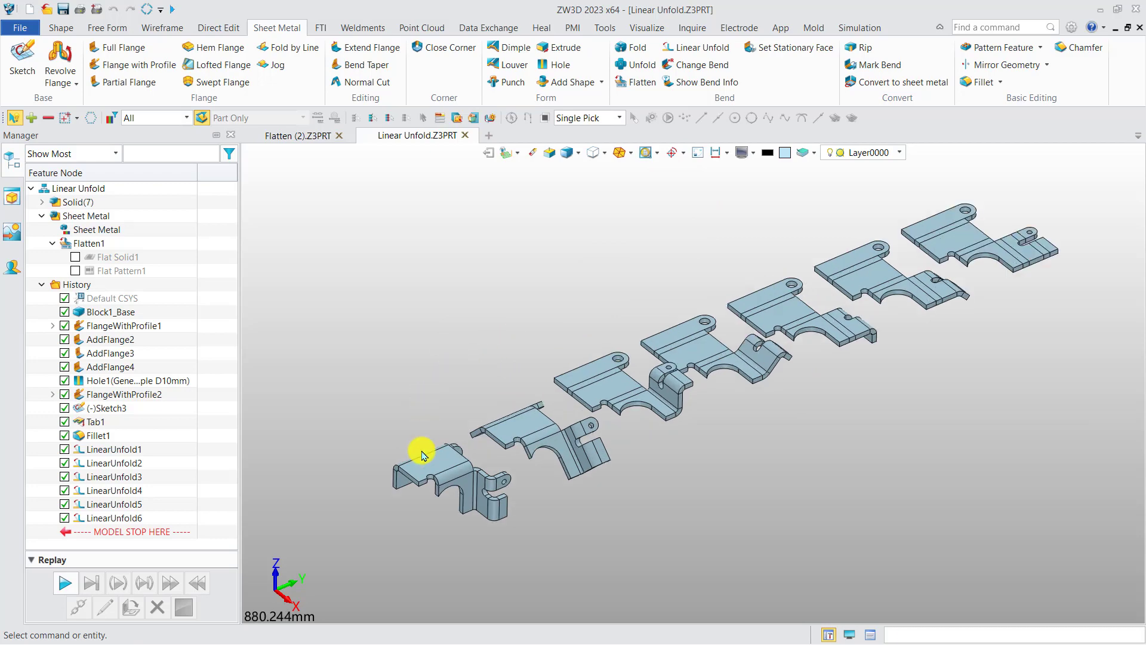
pyautogui.scroll(4, 479, 503)
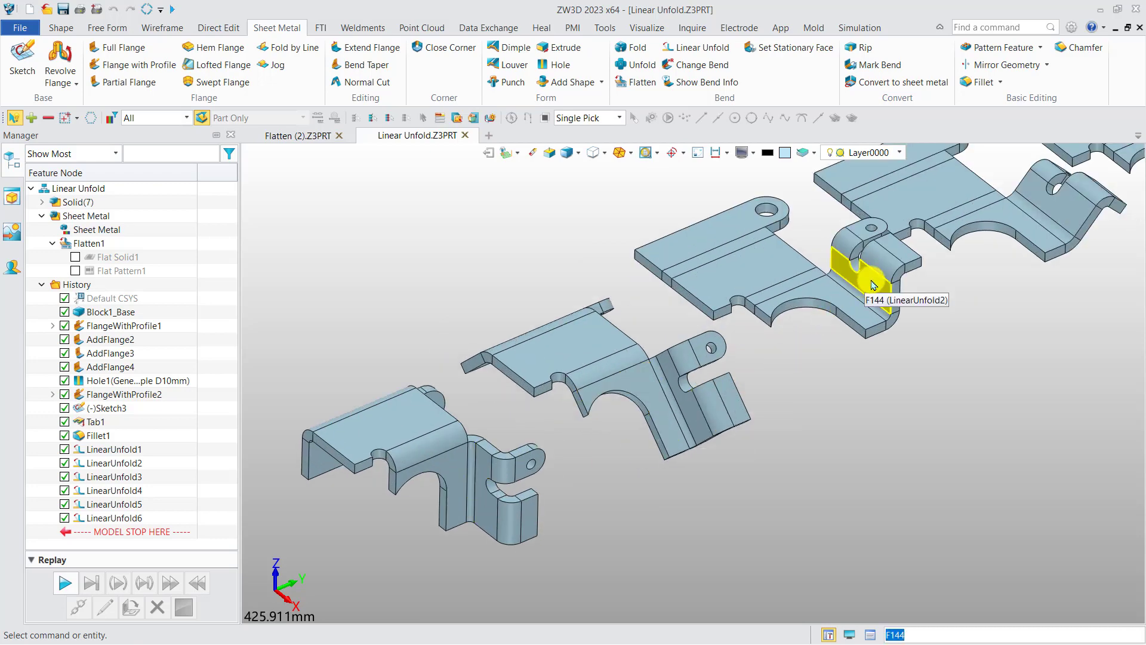
pyautogui.scroll(-2, 873, 284)
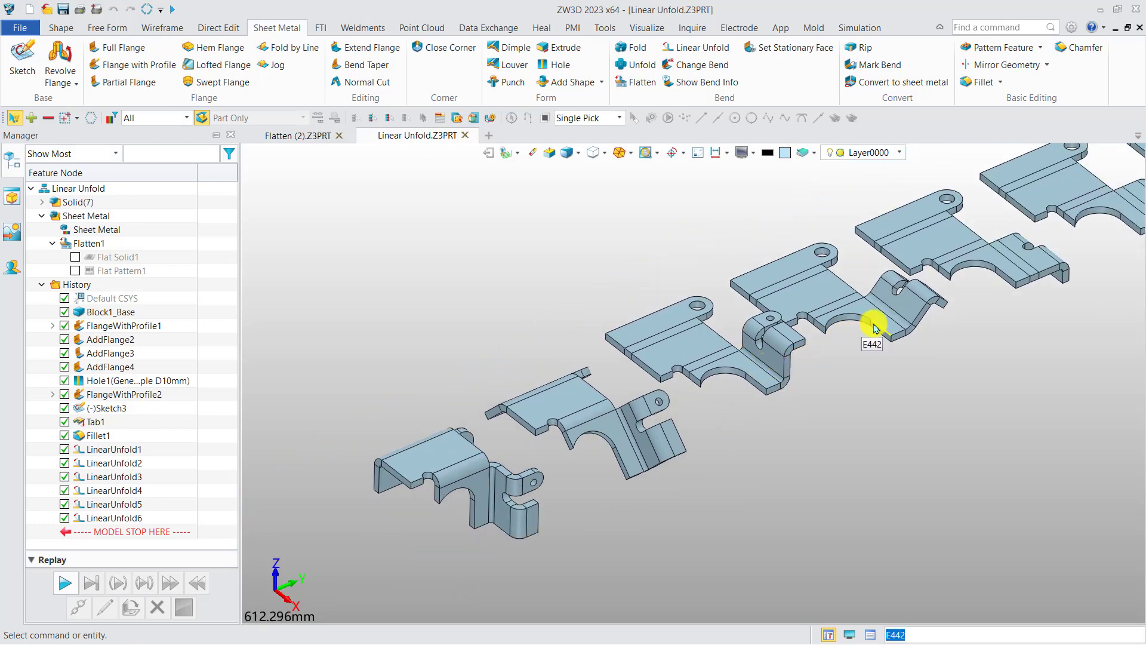
pyautogui.scroll(-2, 873, 327)
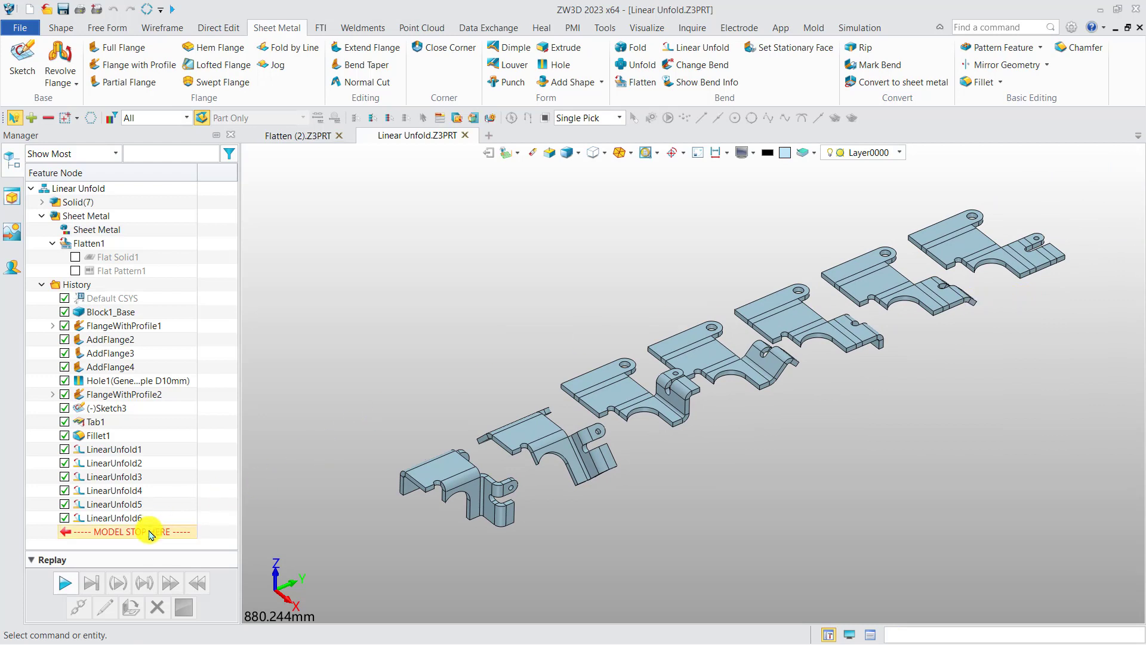
pyautogui.moveTo(149, 533); pyautogui.dragTo(133, 450)
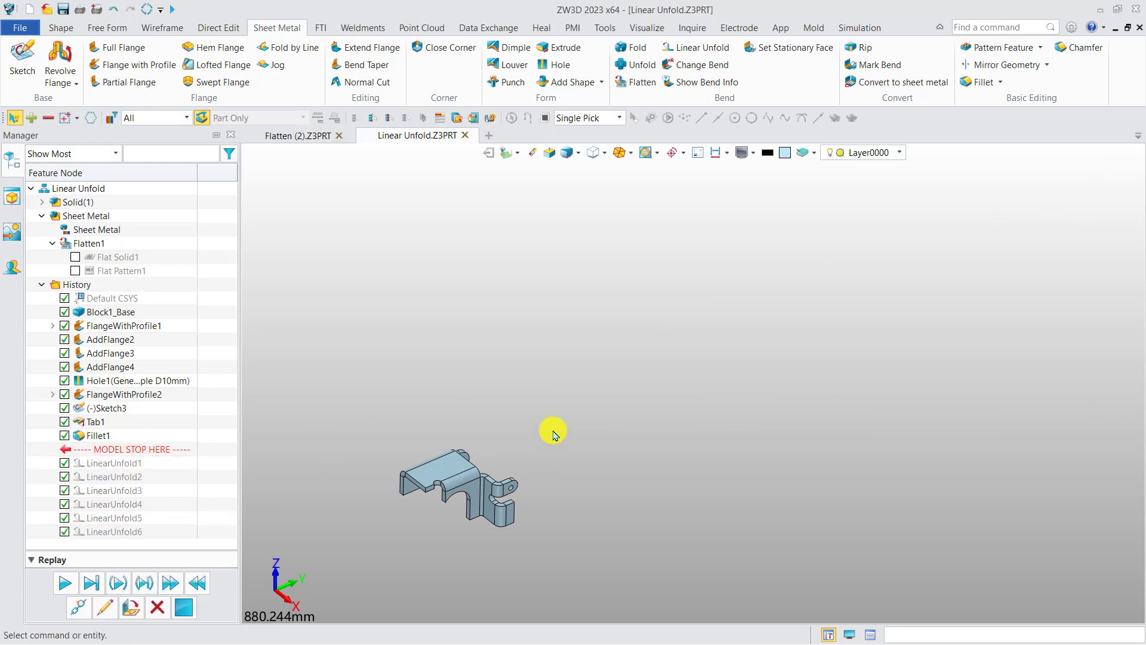
pyautogui.moveTo(553, 434); pyautogui.dragTo(627, 332, button='middle')
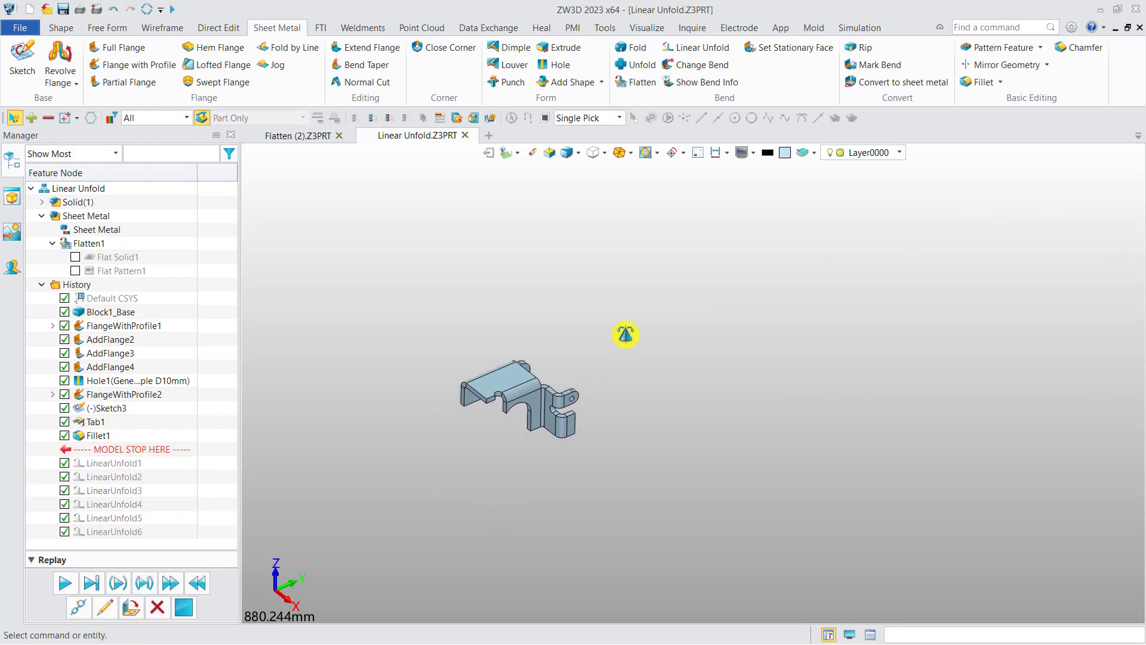
# Start a Linear Unfold with the arched flange face as stationary, pick its adjoining vertical bend and set the angle to 45°
pyautogui.click(705, 54)
pyautogui.scroll(6, 583, 402)
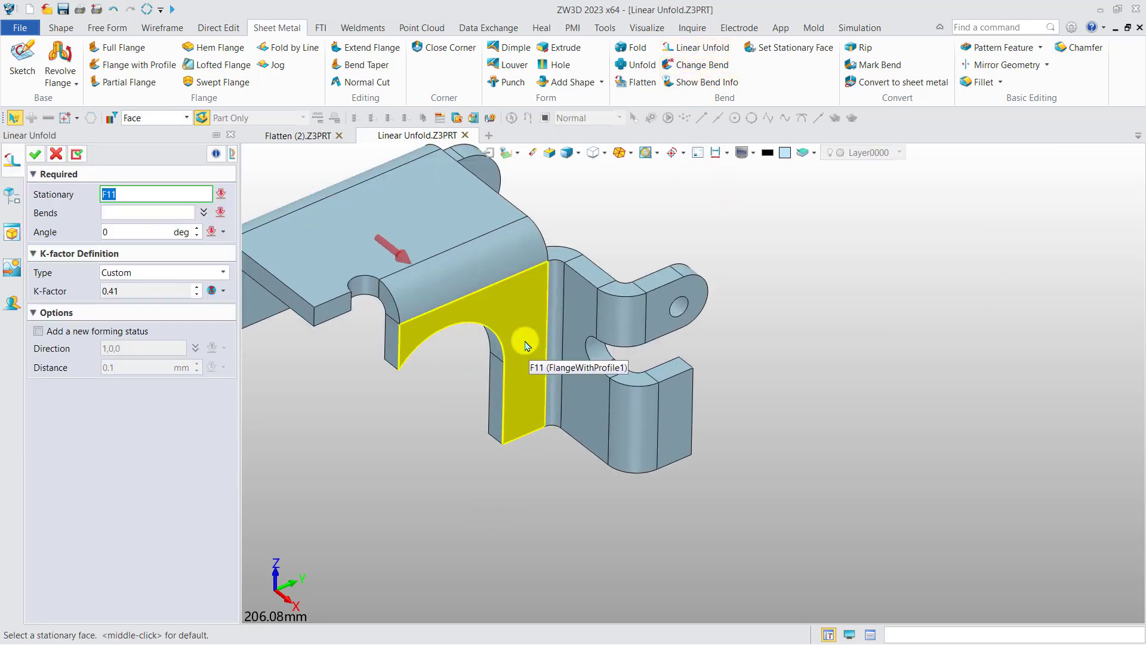
pyautogui.click(527, 344)
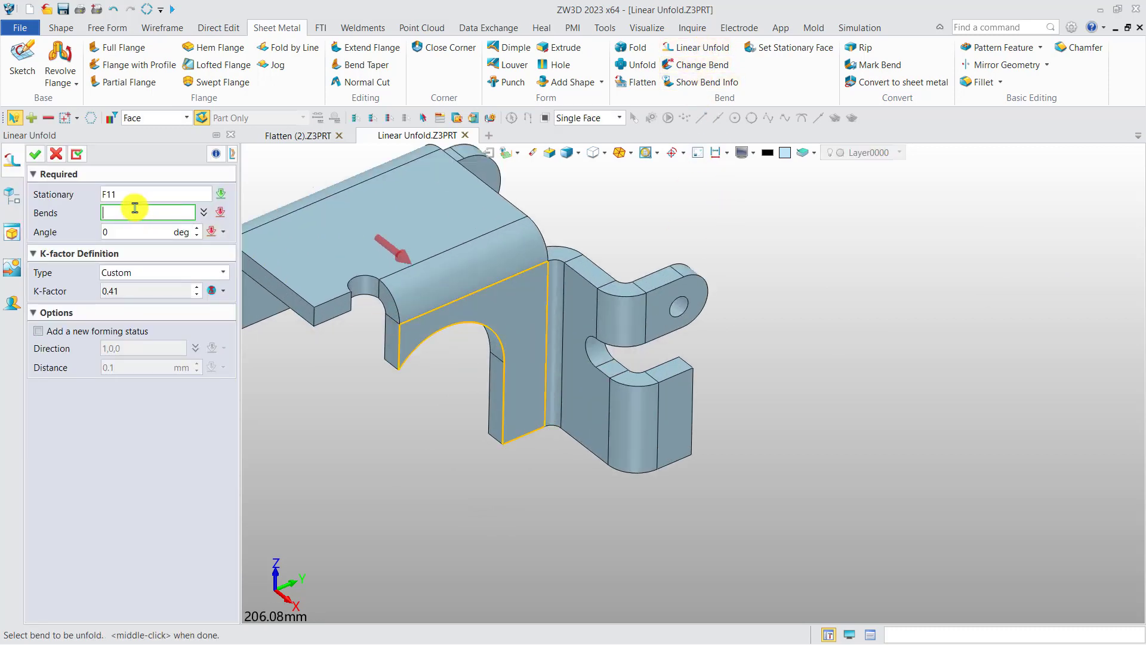
pyautogui.click(559, 309)
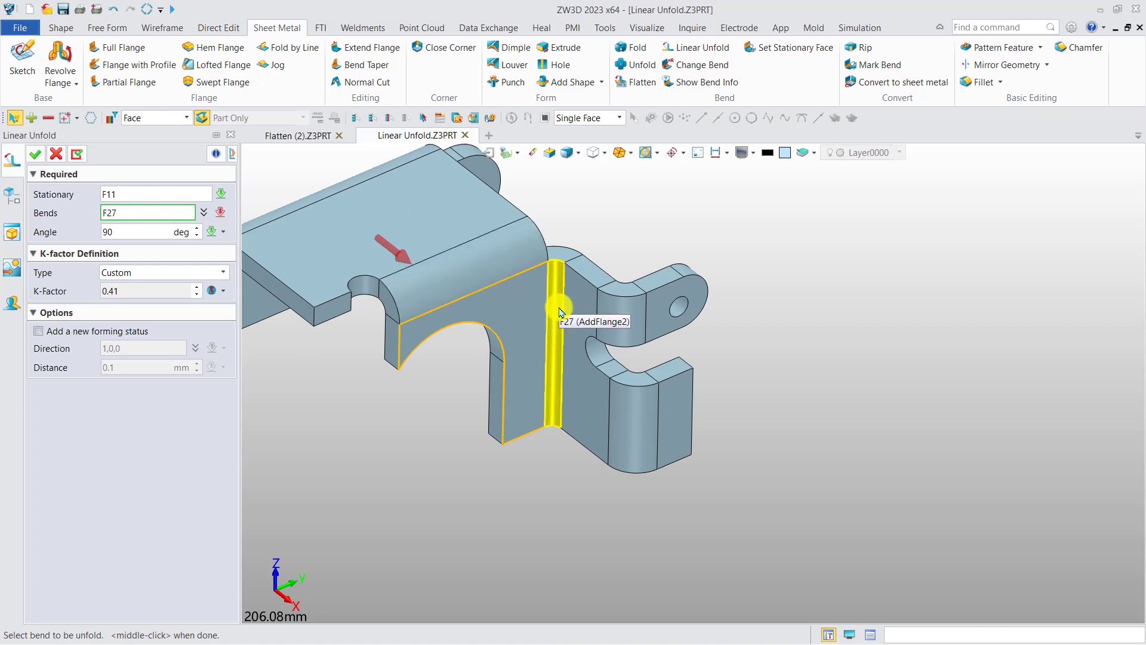
pyautogui.middleClick(156, 251)
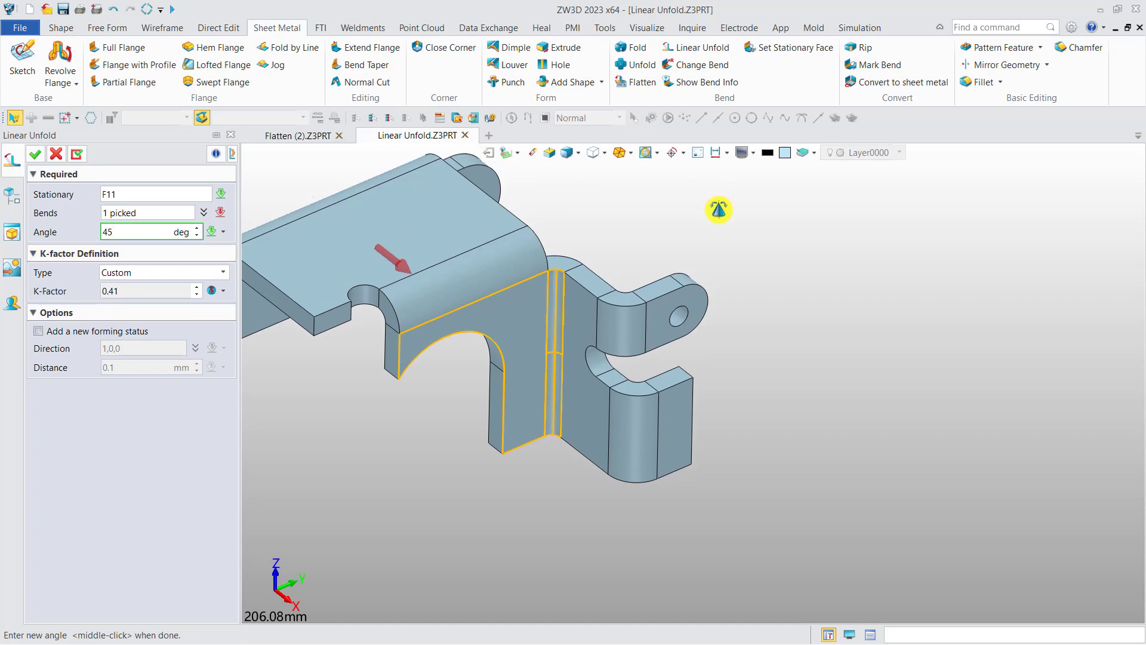
# Add a new forming status to the unfold along direction -0,1,0 at a distance of 200 mm and create it
pyautogui.click(106, 334)
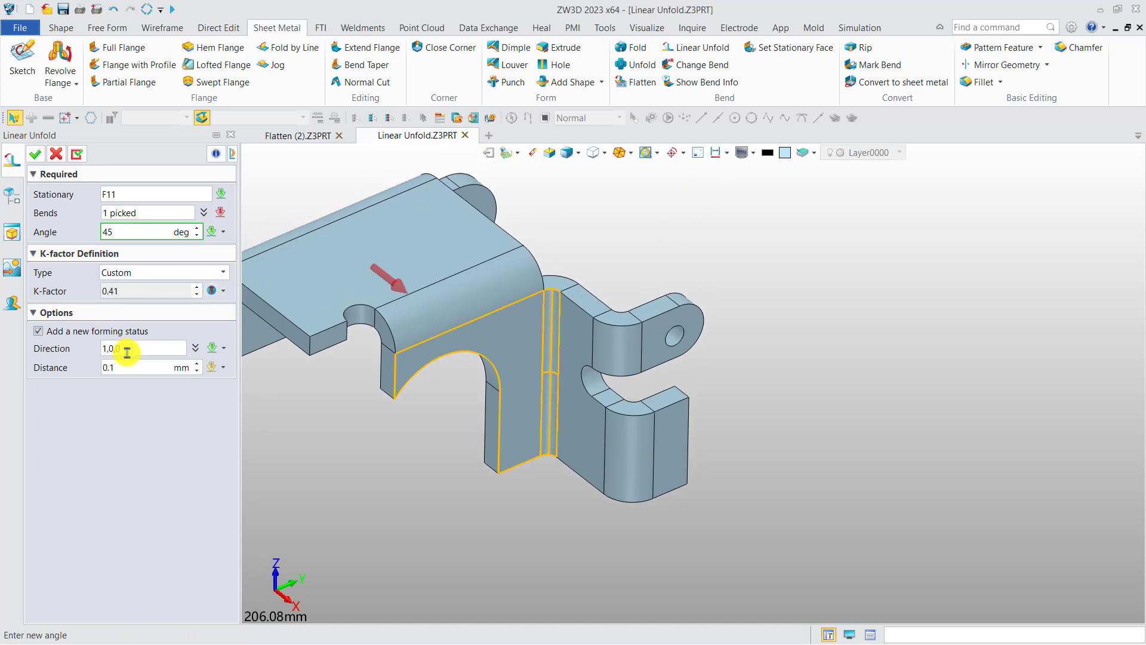
pyautogui.click(127, 349)
pyautogui.click(410, 295)
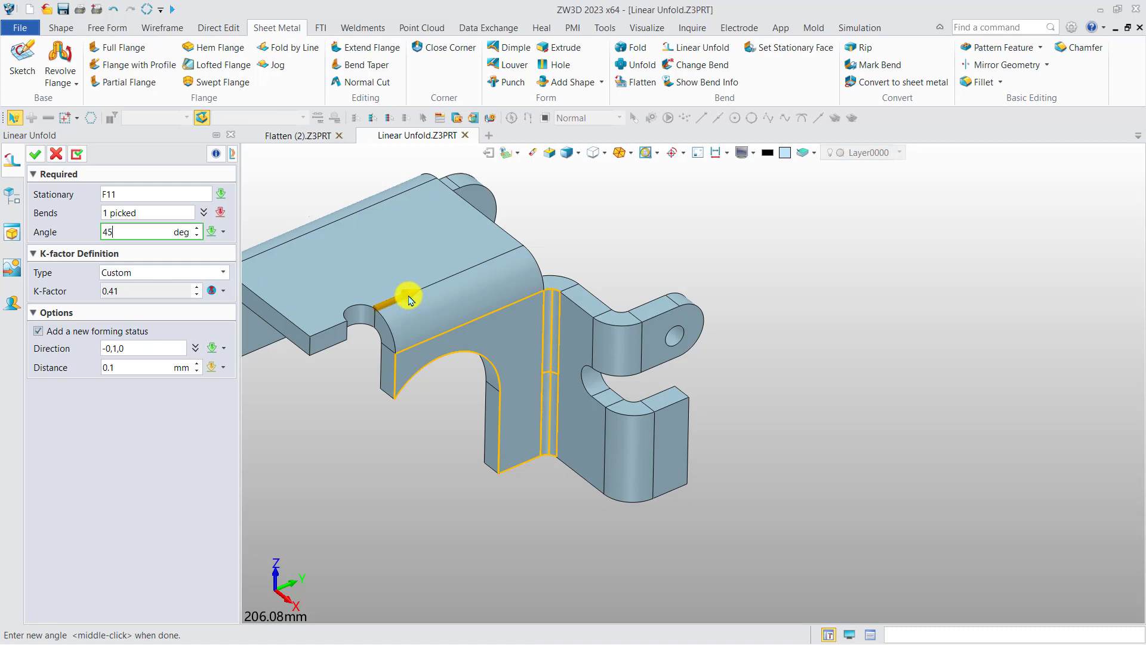
pyautogui.click(144, 367)
pyautogui.write('200')
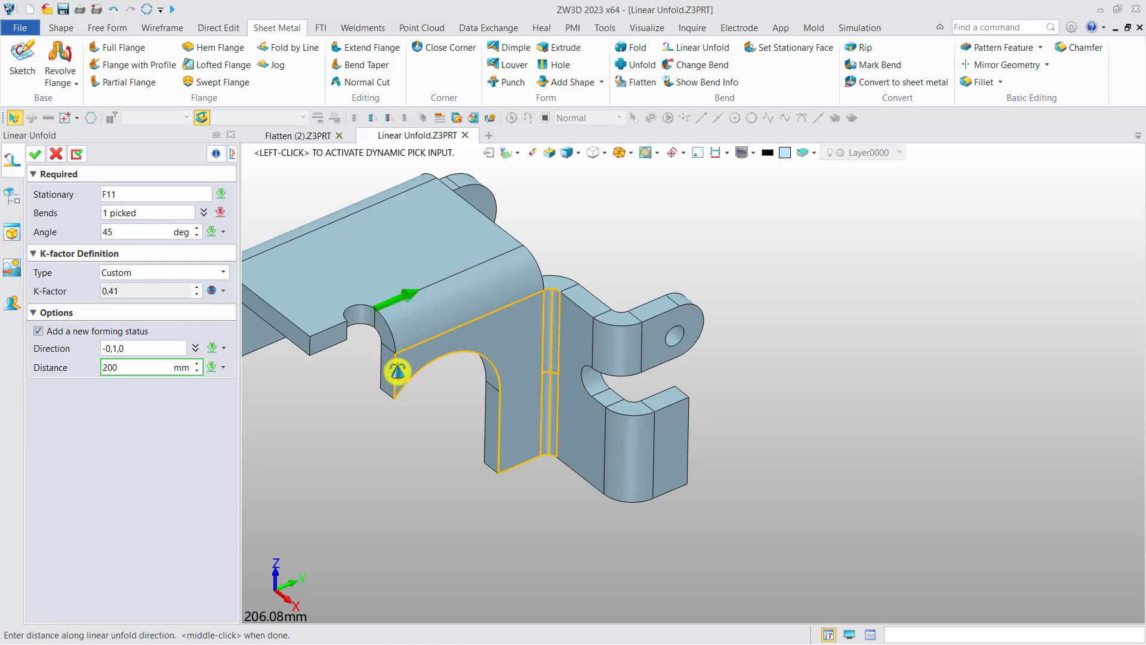
pyautogui.click(35, 154)
# Linearly unfold the same vertical bend on the new copy to 0°, keeping the arched flange face stationary and the 200 mm spacing
pyautogui.scroll(-4, 593, 319)
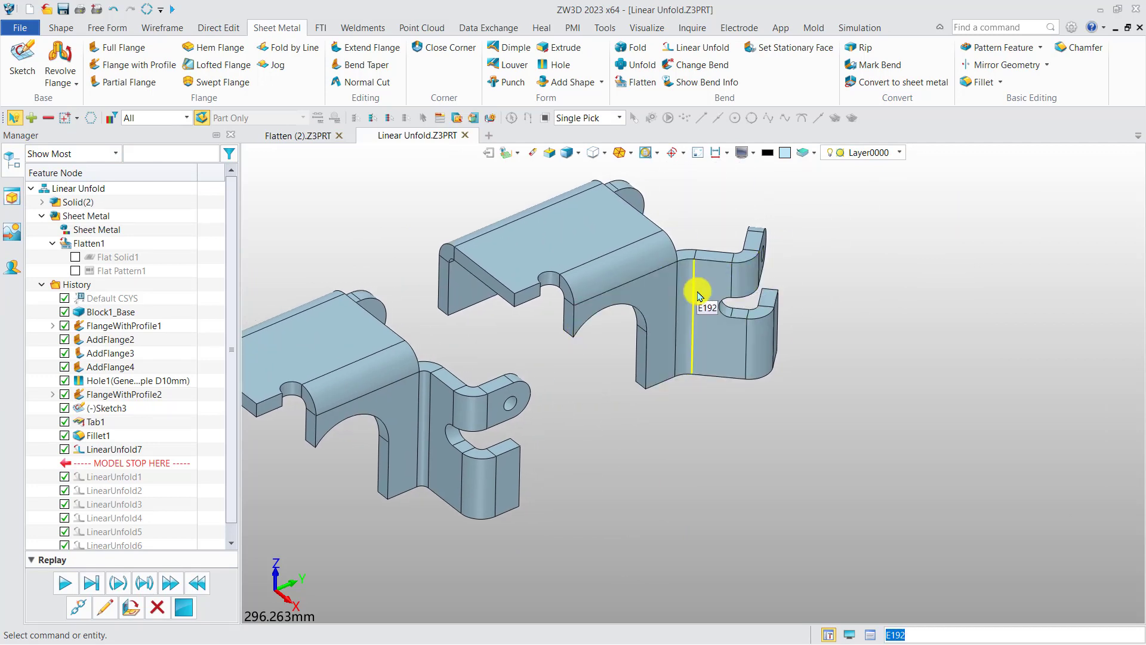
pyautogui.keyDown('shift'); pyautogui.moveTo(637, 350); pyautogui.dragTo(537, 401, button='middle'); pyautogui.keyUp('shift')
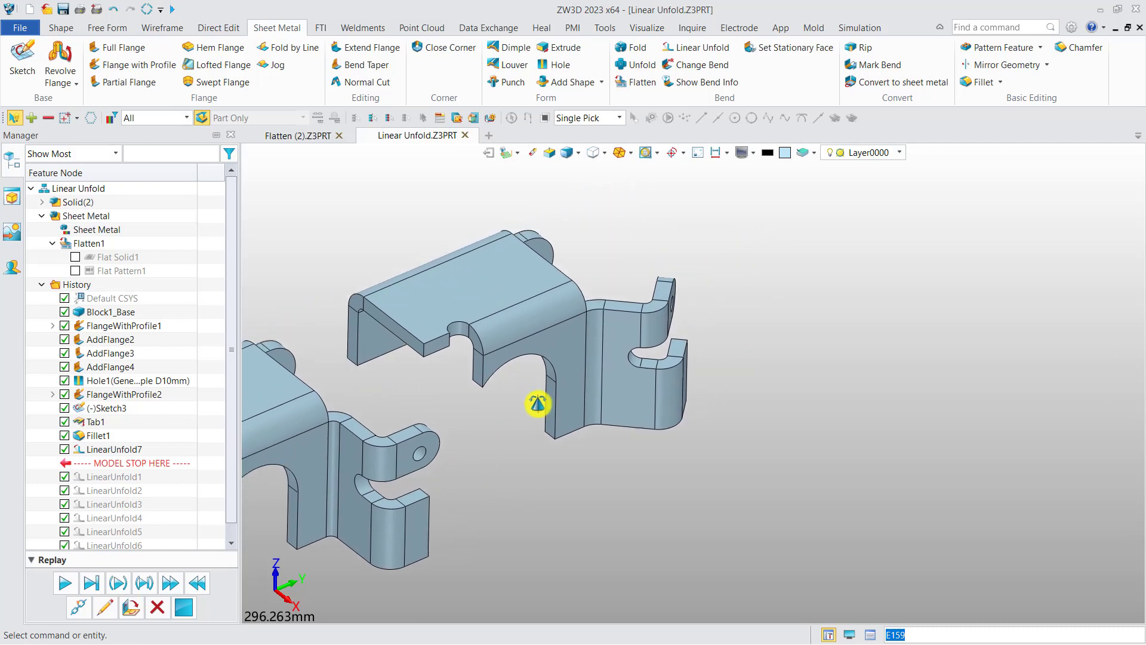
pyautogui.click(695, 47)
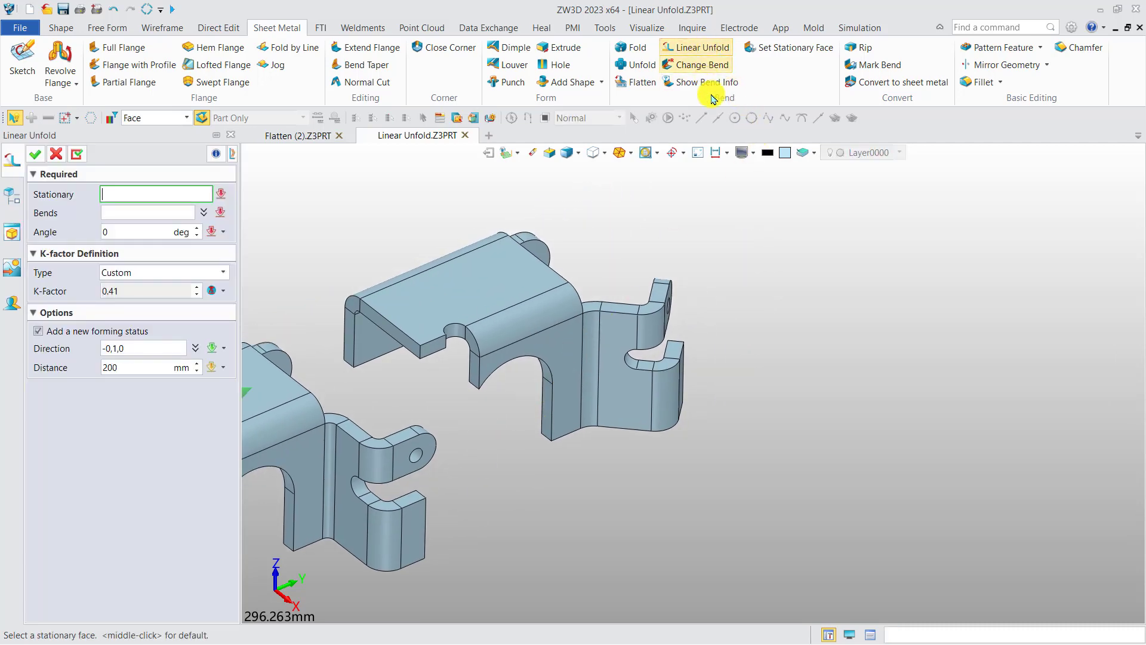
pyautogui.click(552, 337)
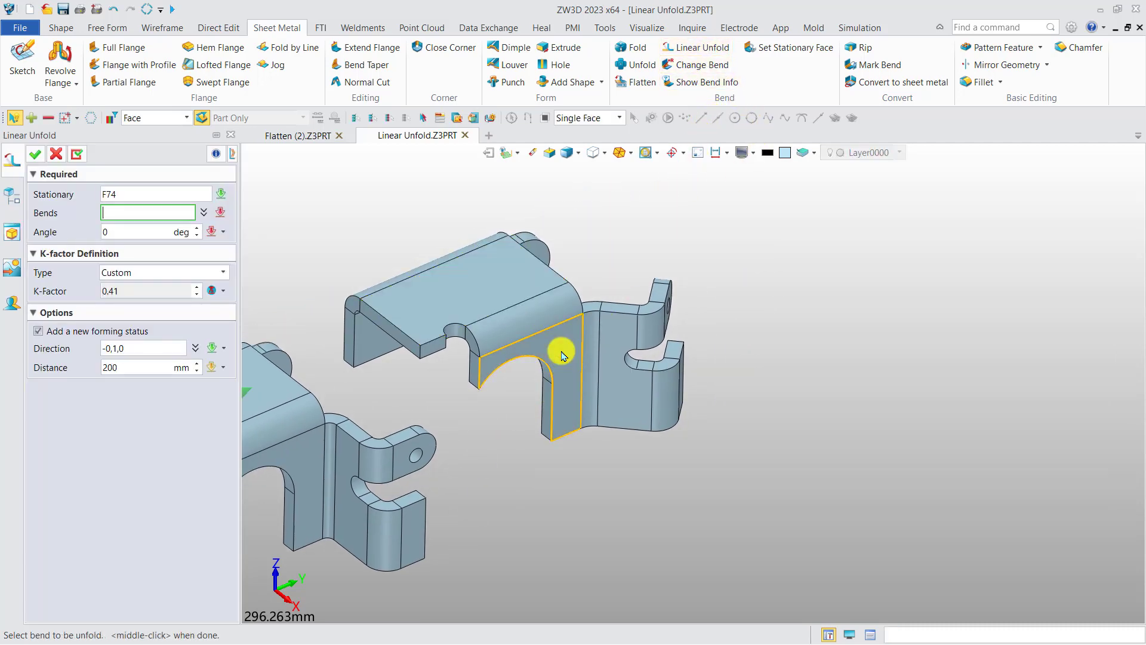
pyautogui.click(603, 345)
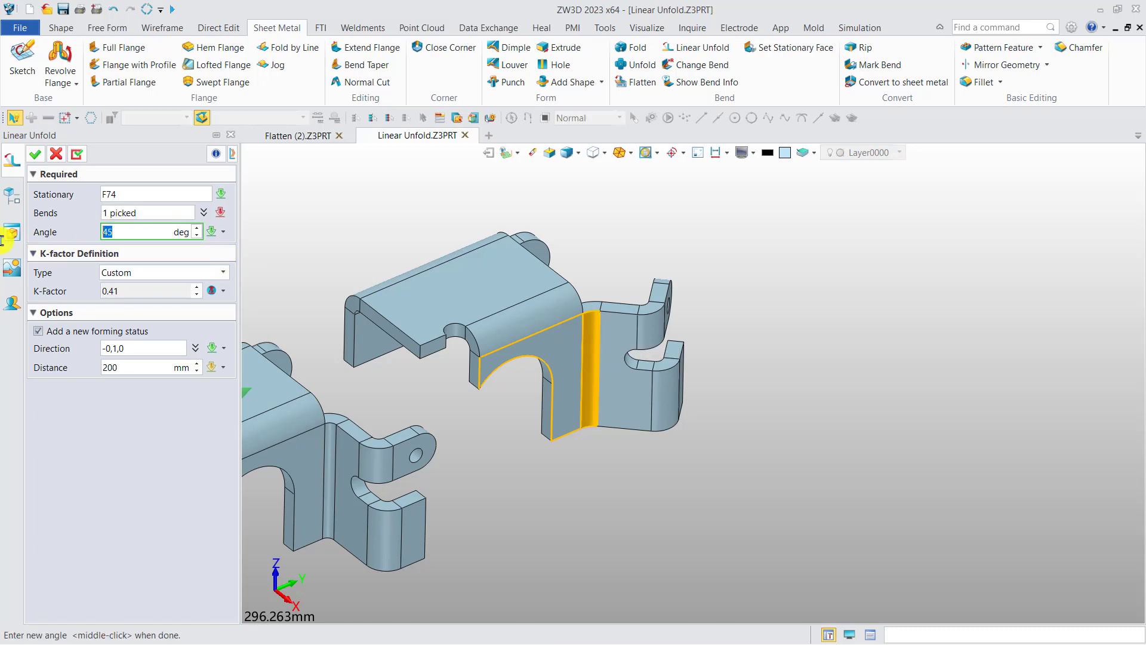
pyautogui.write('0')
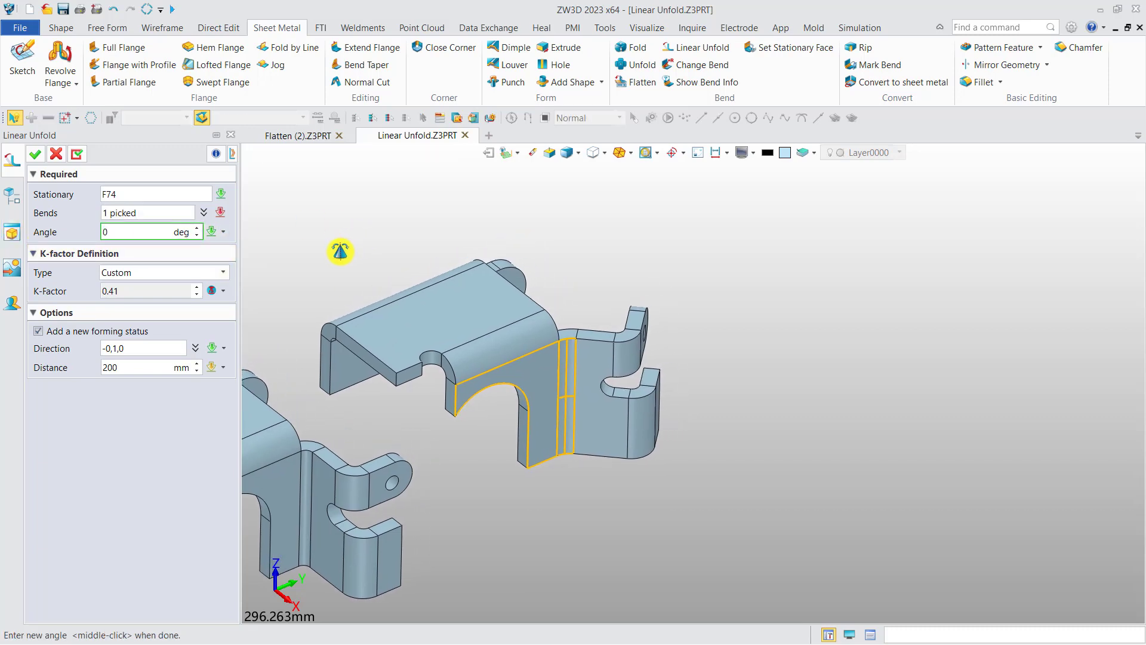
pyautogui.click(35, 154)
# Linearly unfold the lower tab's bend on the newest copy to 60°, keeping the slotted flange face stationary, as another forming status 200 mm away
pyautogui.moveTo(692, 285); pyautogui.dragTo(558, 376, button='middle')
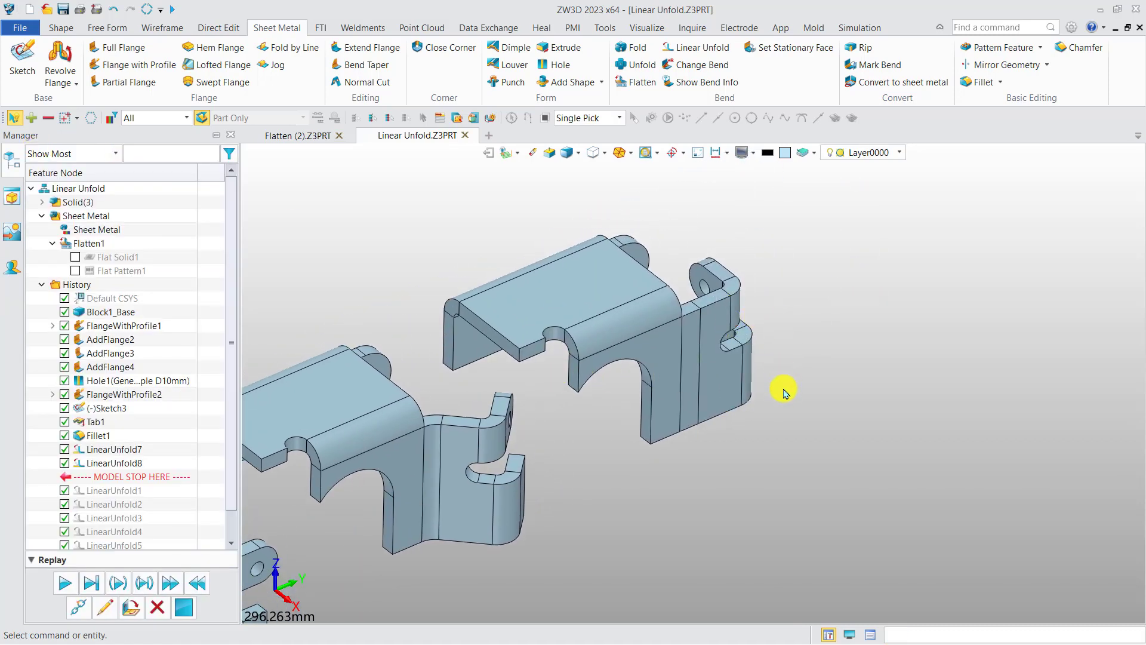
pyautogui.moveTo(784, 393); pyautogui.dragTo(622, 399, button='middle')
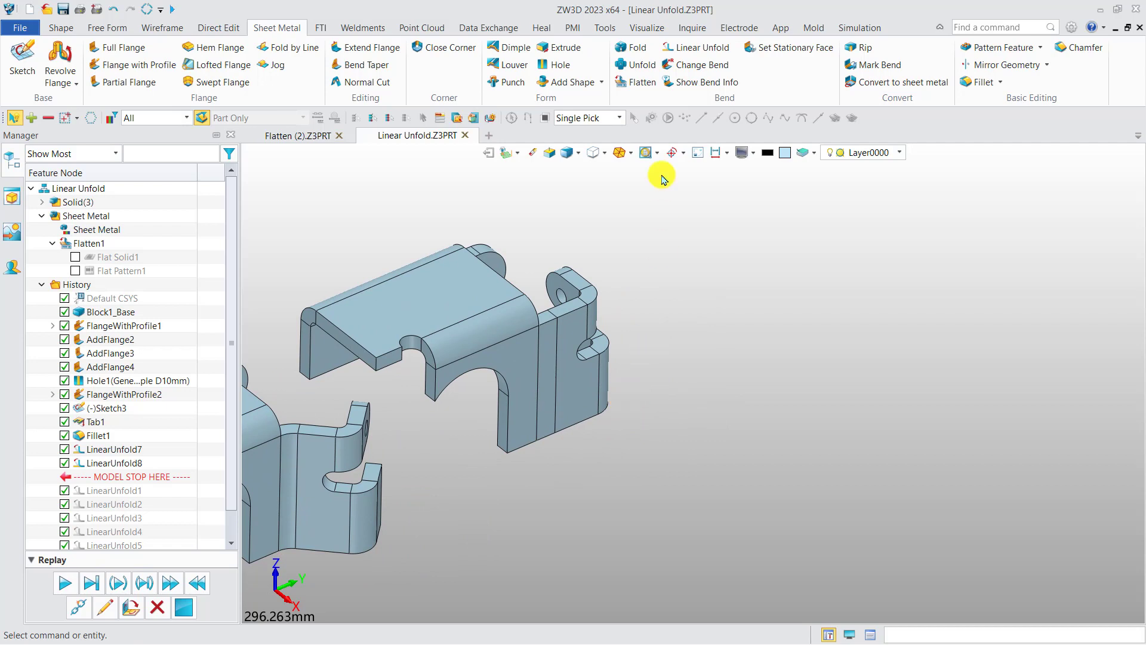
pyautogui.click(695, 48)
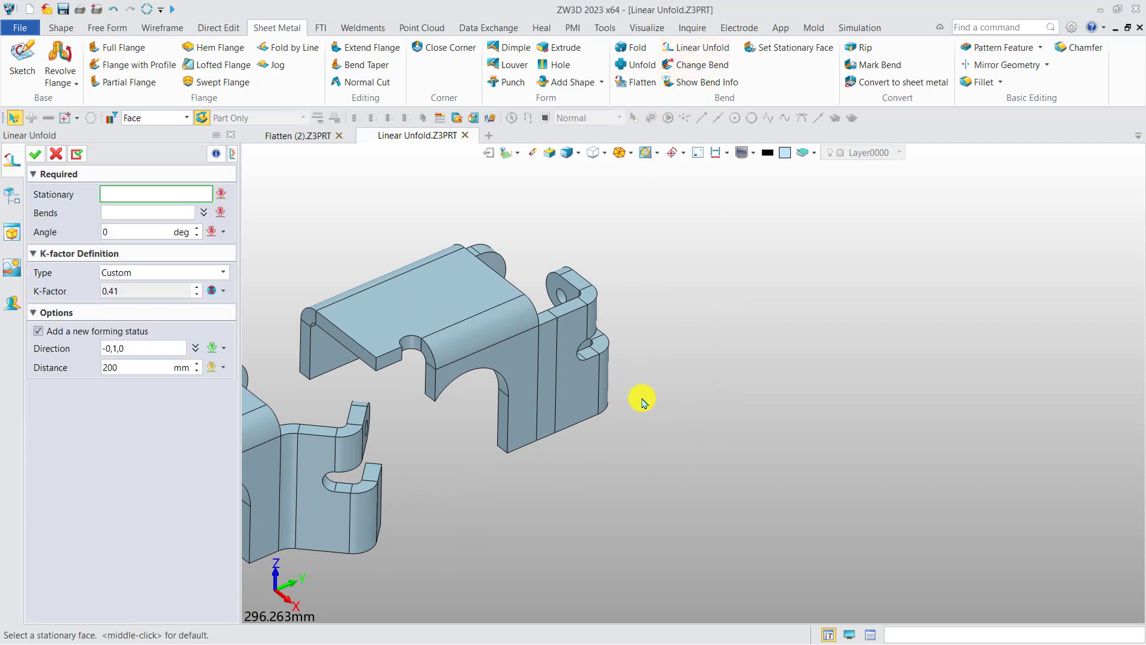
pyautogui.click(586, 405)
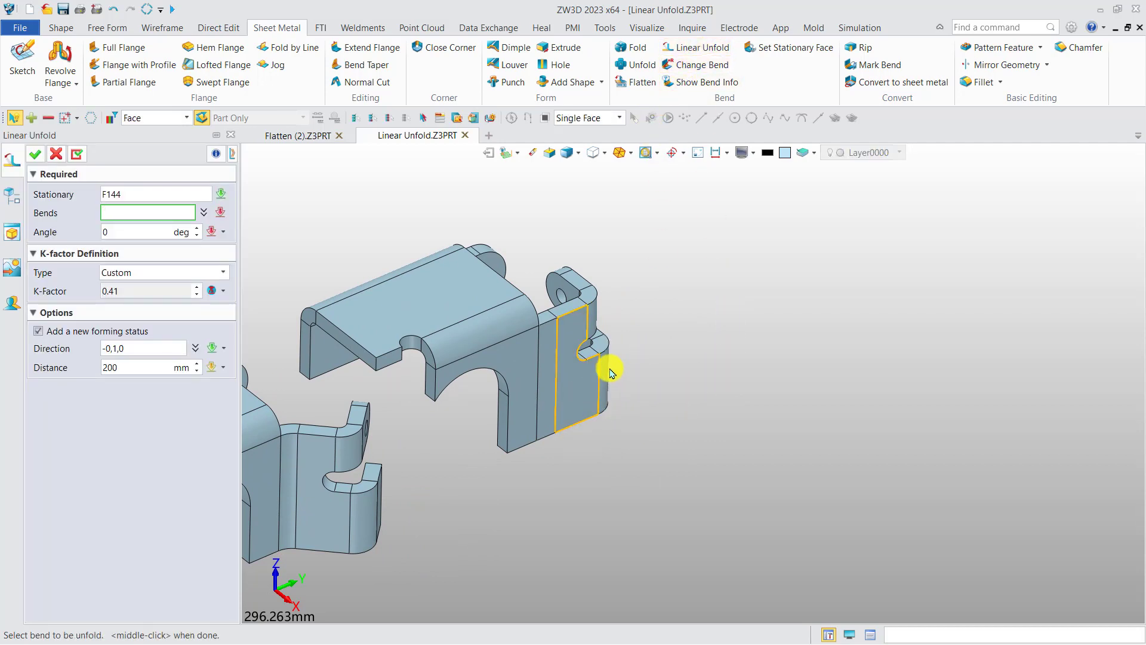
pyautogui.moveTo(610, 373); pyautogui.dragTo(563, 389, button='right')
pyautogui.click(600, 384)
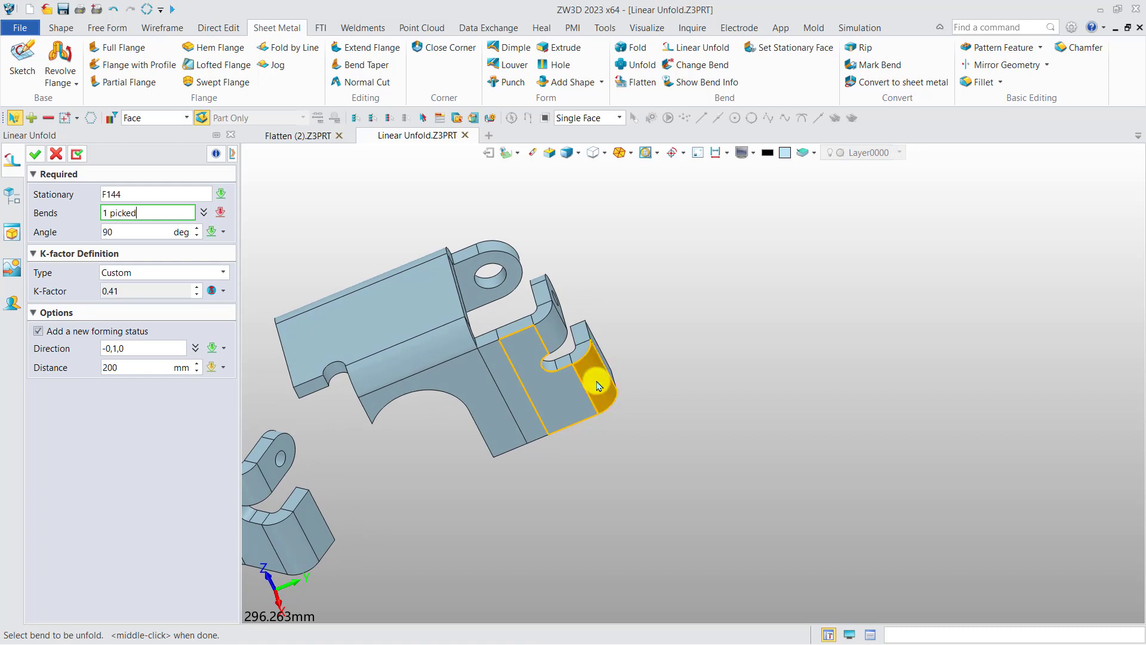
pyautogui.click(122, 229)
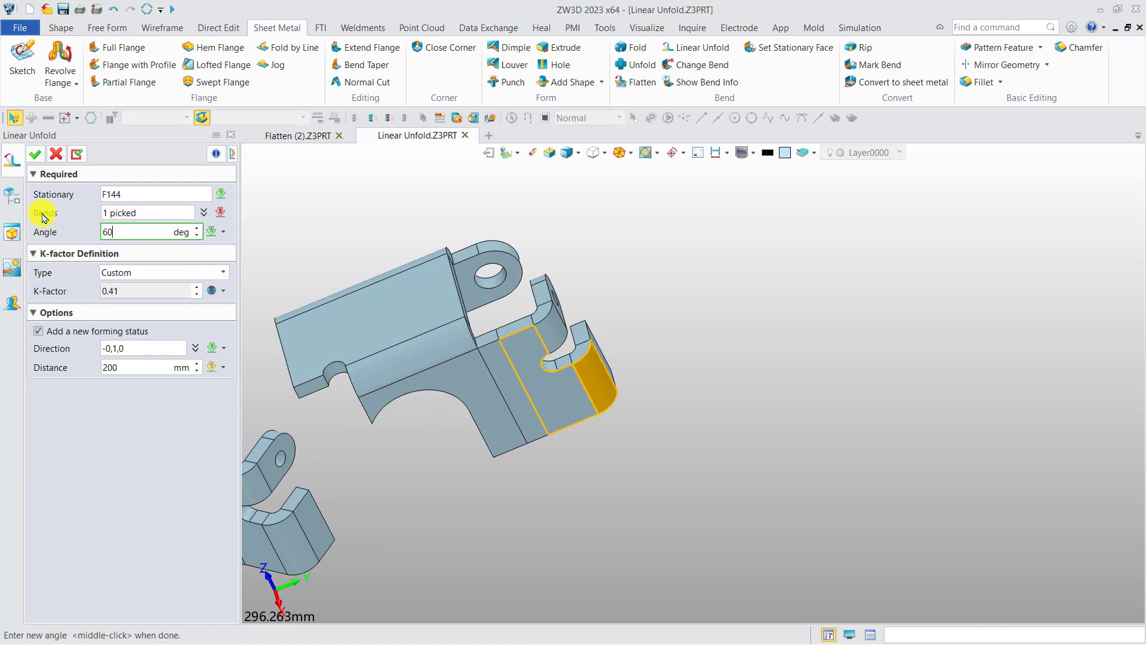
pyautogui.click(77, 154)
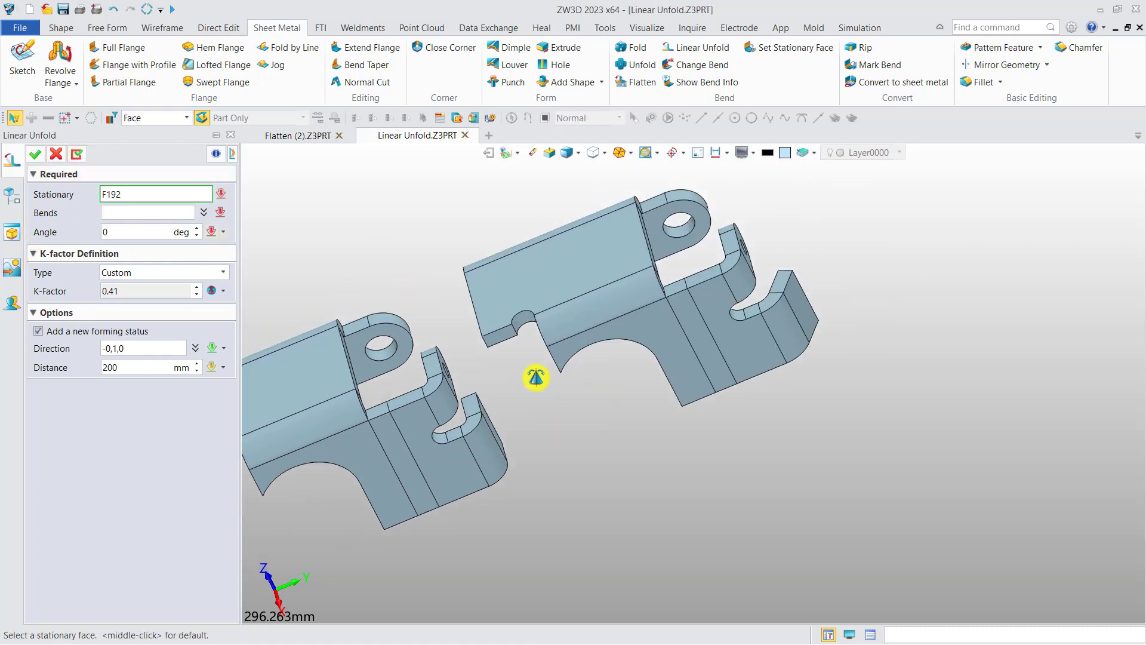
# Linearly unfold the lower tab's bend on the newest copy to 0° as a further forming status, and review the row of copies
pyautogui.click(612, 399)
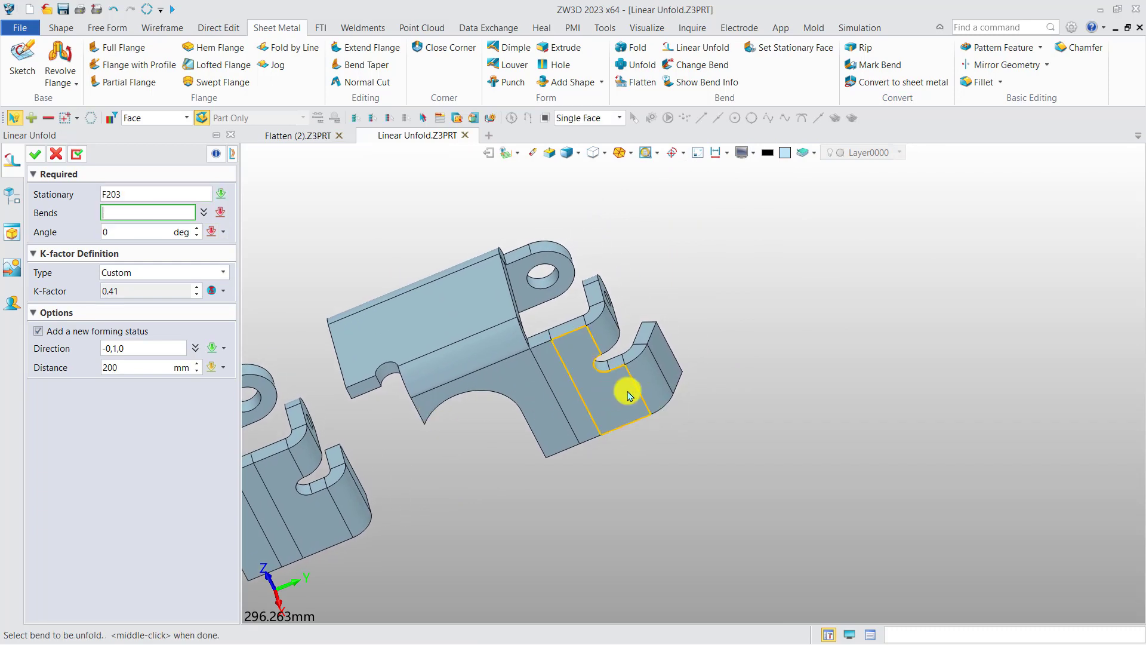
pyautogui.click(659, 377)
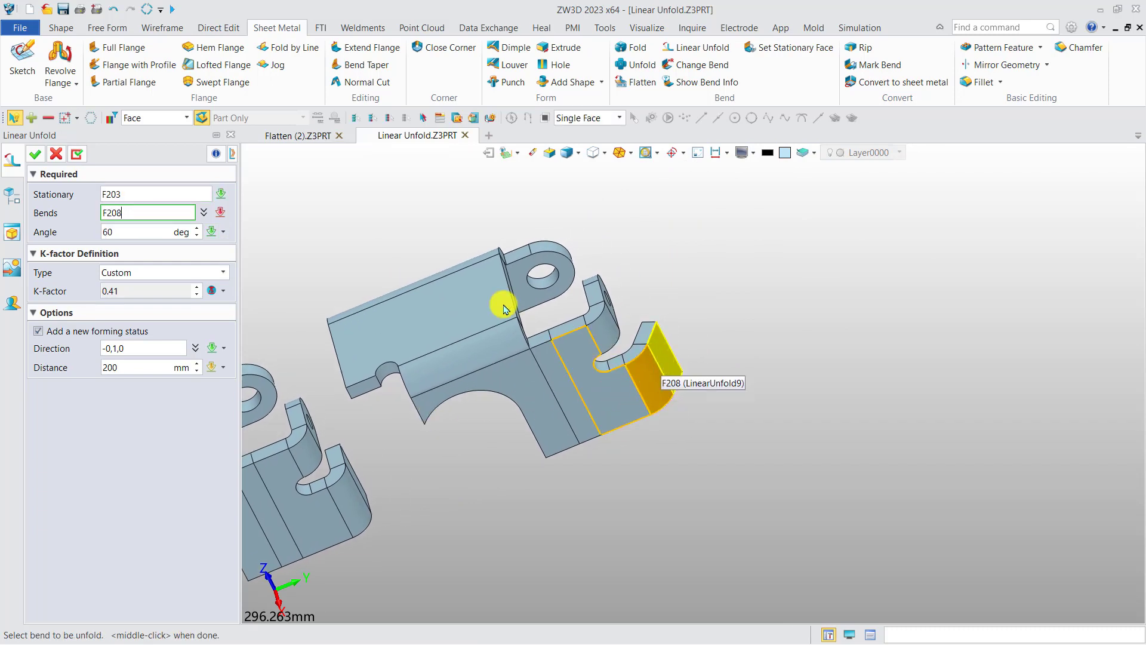
pyautogui.middleClick(48, 237)
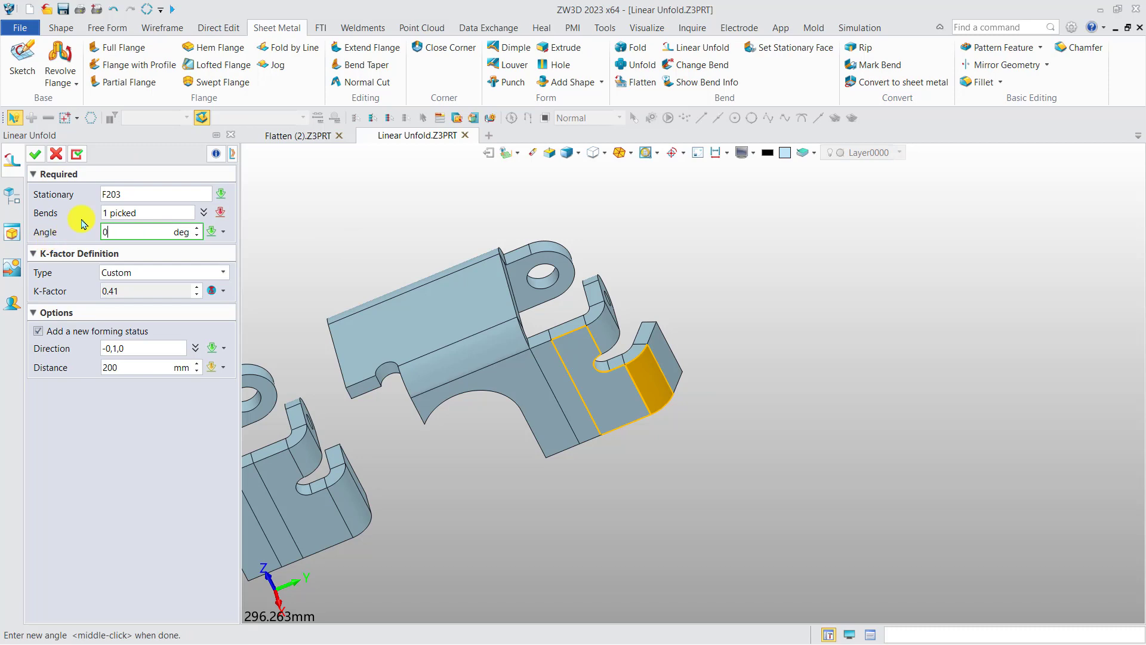
pyautogui.click(37, 158)
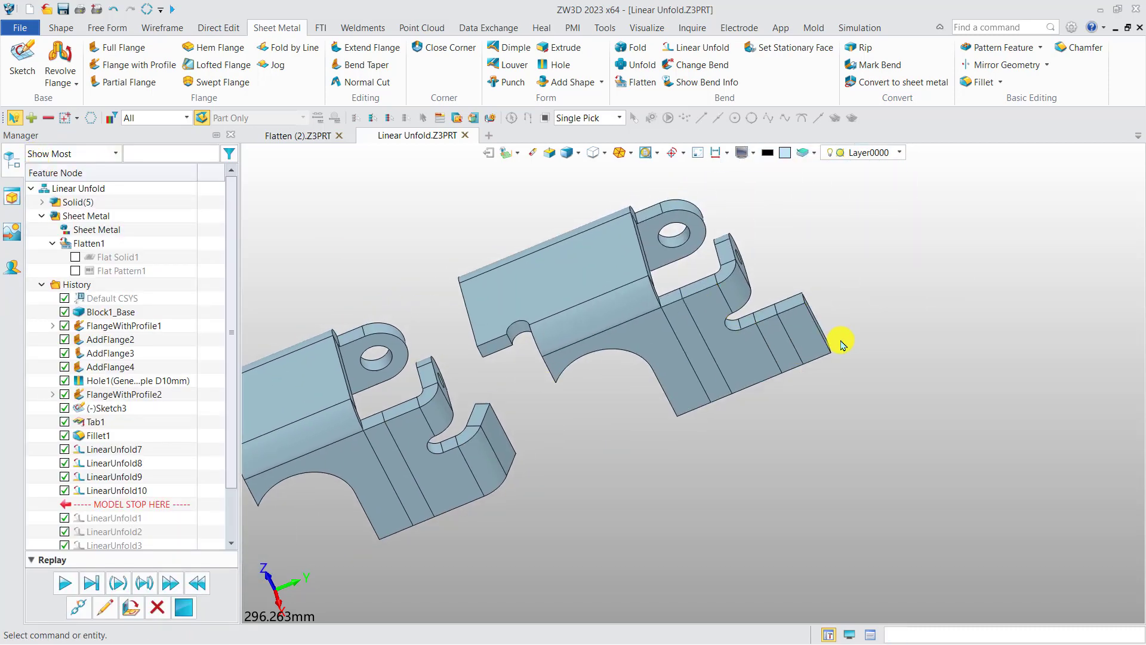
pyautogui.scroll(-5, 842, 345)
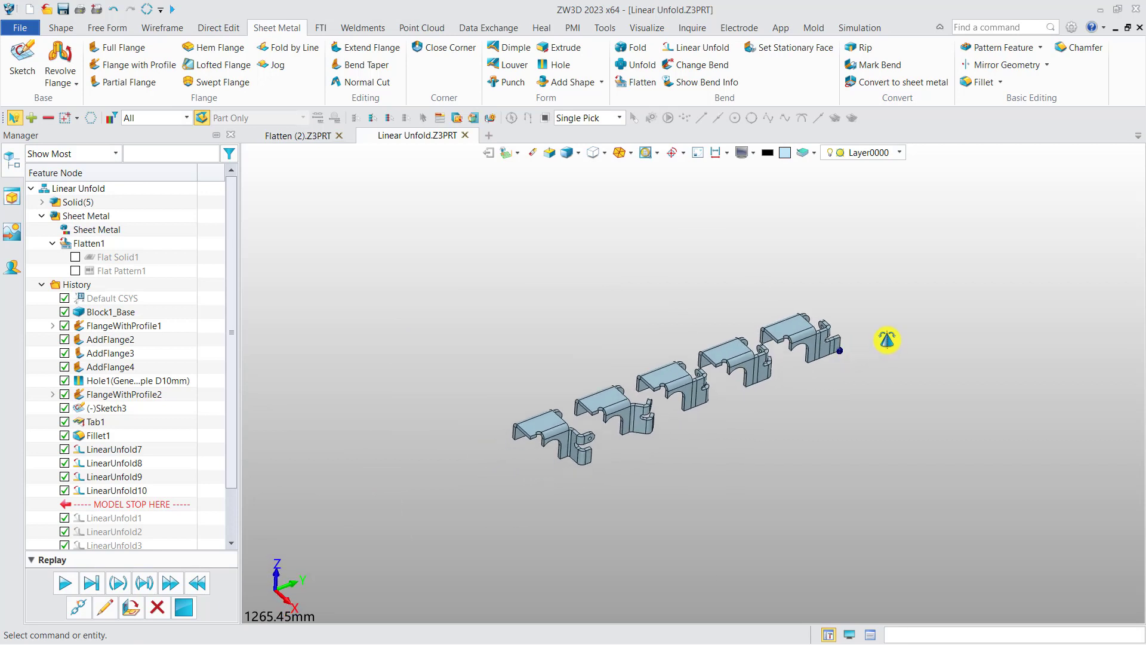
pyautogui.moveTo(887, 339); pyautogui.dragTo(817, 370, button='middle')
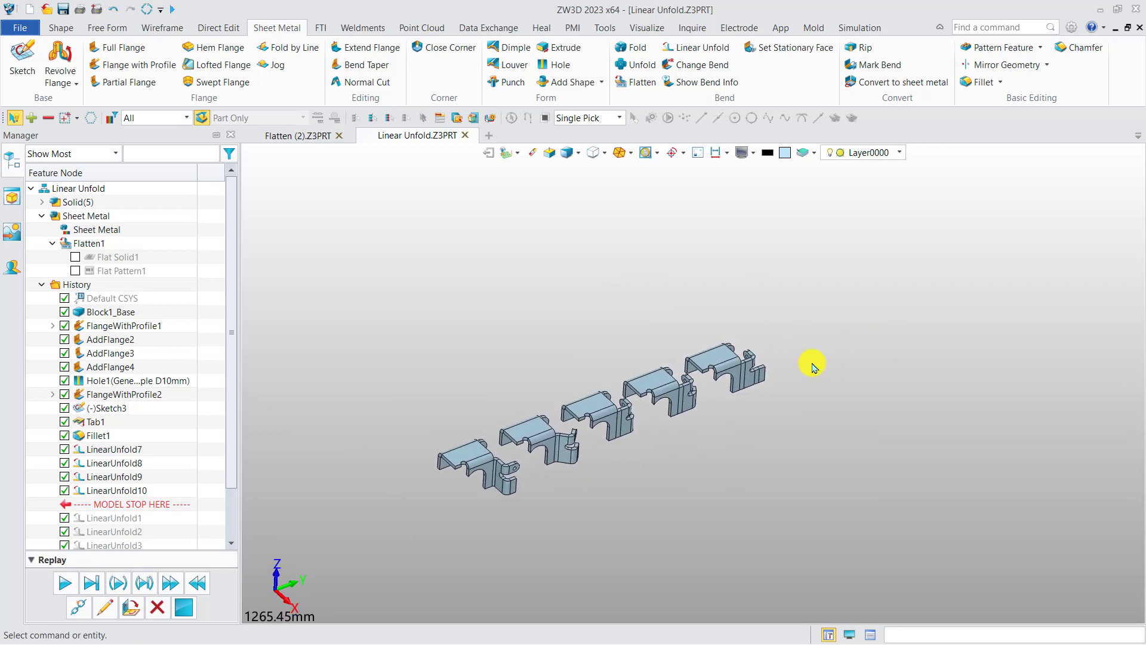
pyautogui.scroll(3, 800, 370)
pyautogui.moveTo(852, 359); pyautogui.dragTo(937, 327, button='middle')
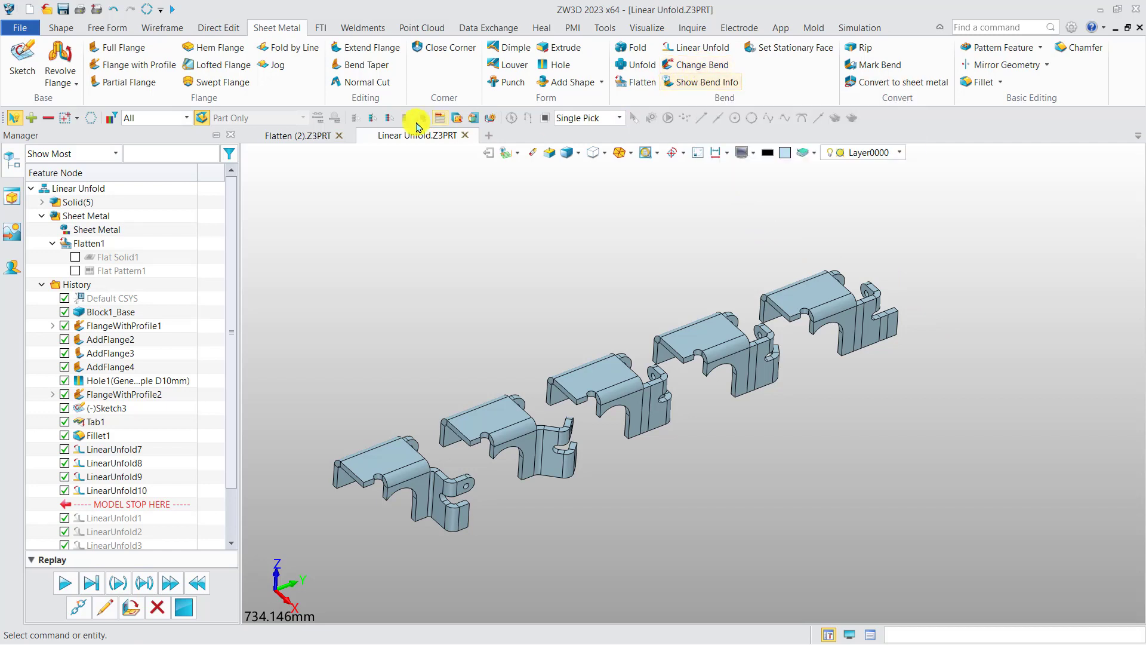
# Switch to the Flatten (2) part and bring the bend of its outermost flange into close view
pyautogui.click(299, 137)
pyautogui.moveTo(439, 249); pyautogui.dragTo(578, 284, button='right')
pyautogui.scroll(4, 579, 284)
pyautogui.moveTo(579, 284); pyautogui.dragTo(528, 372, button='middle')
# Change the bend between the holed side wall and its outer flange to a 5 mm radius and a 45° angle
pyautogui.click(696, 65)
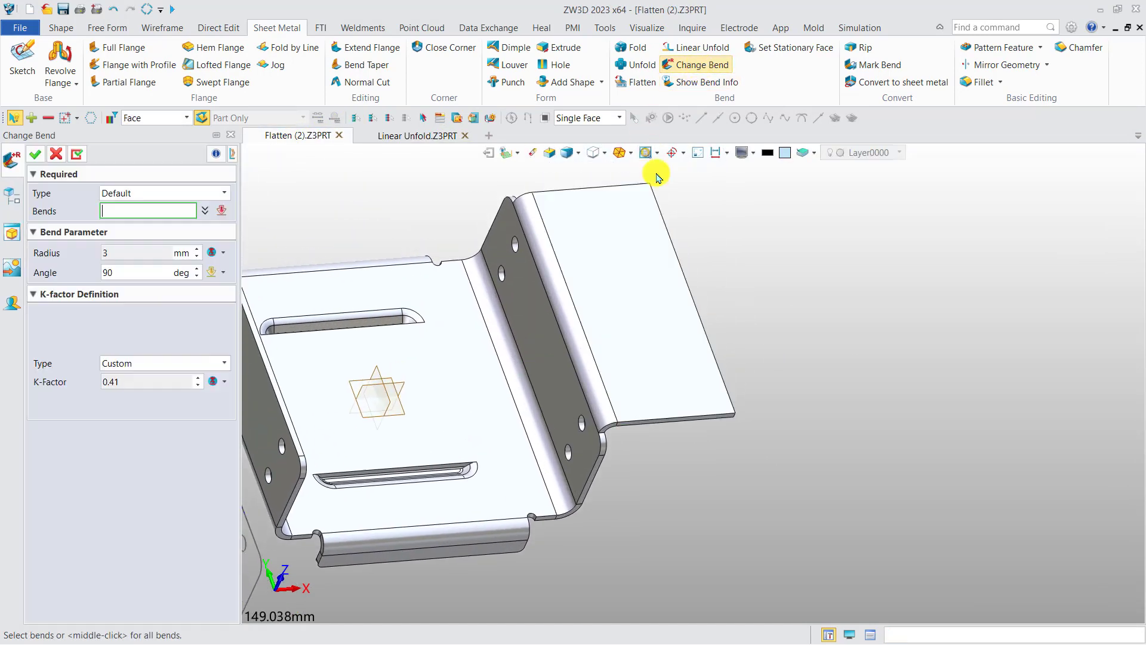
pyautogui.click(552, 316)
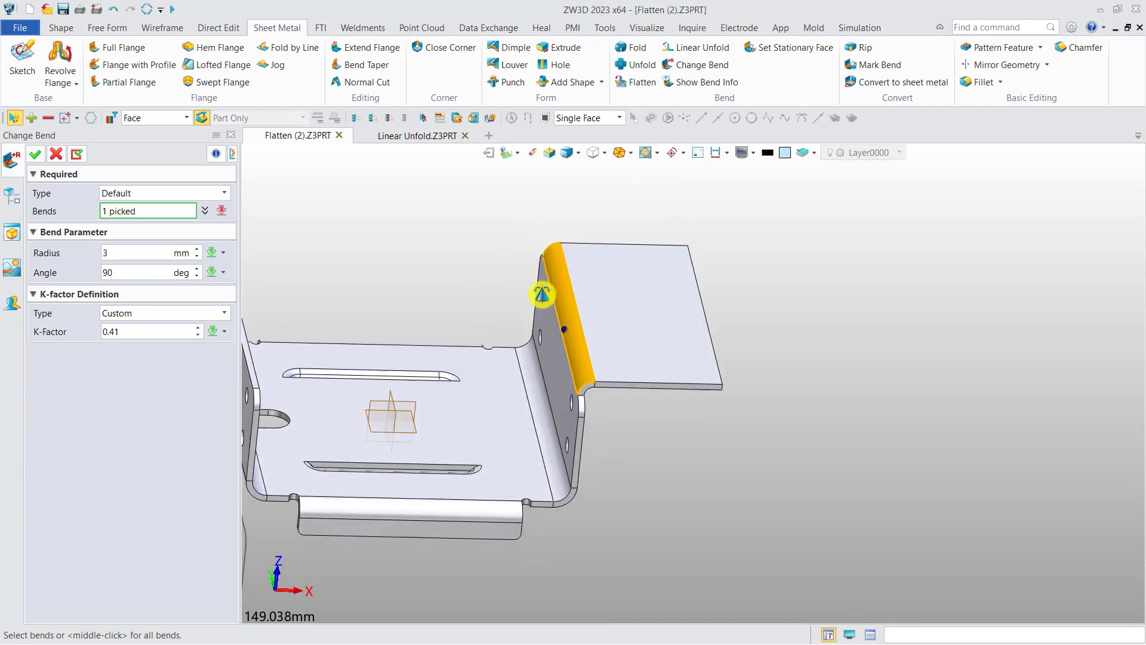
pyautogui.click(135, 263)
pyautogui.click(131, 273)
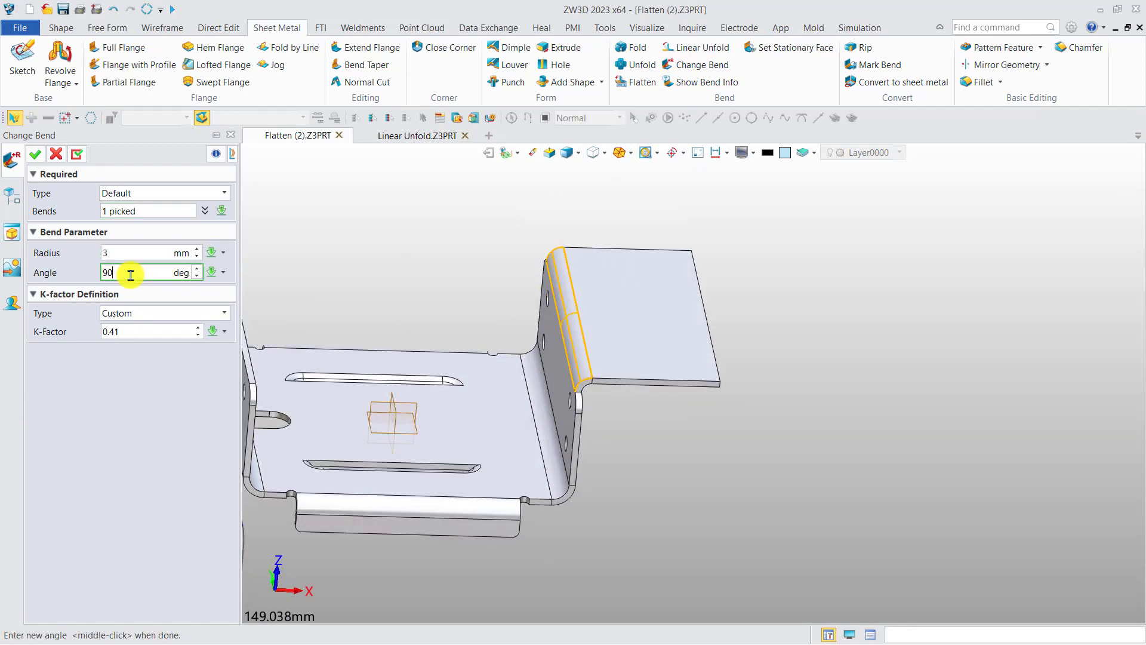
pyautogui.click(141, 252)
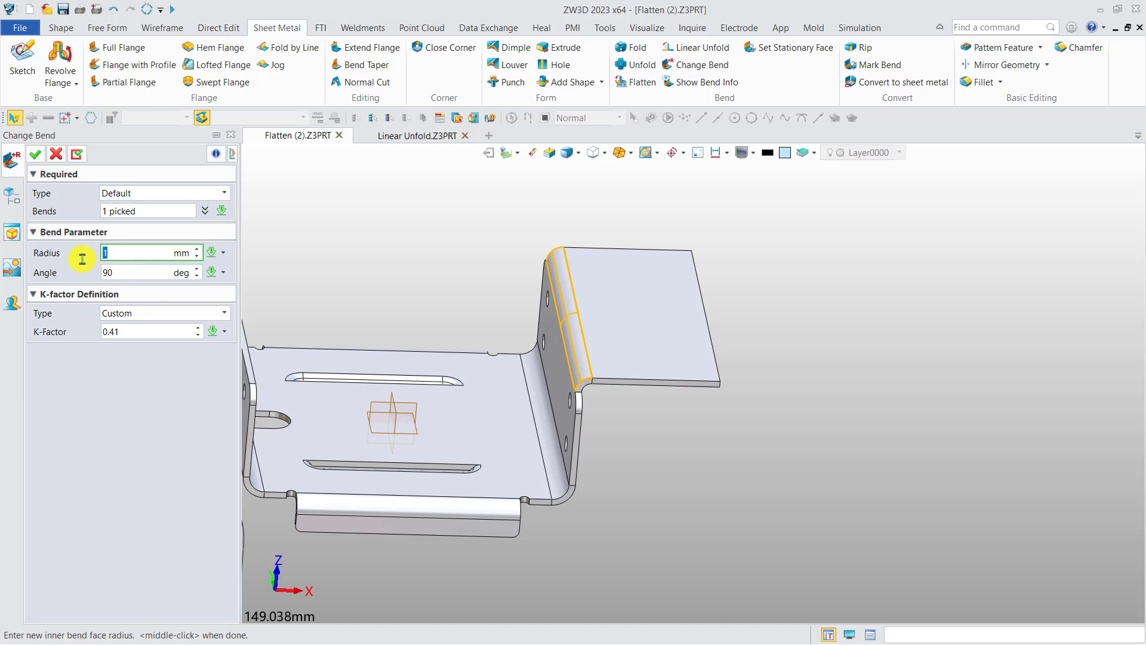
pyautogui.write('5')
pyautogui.press('Tab')
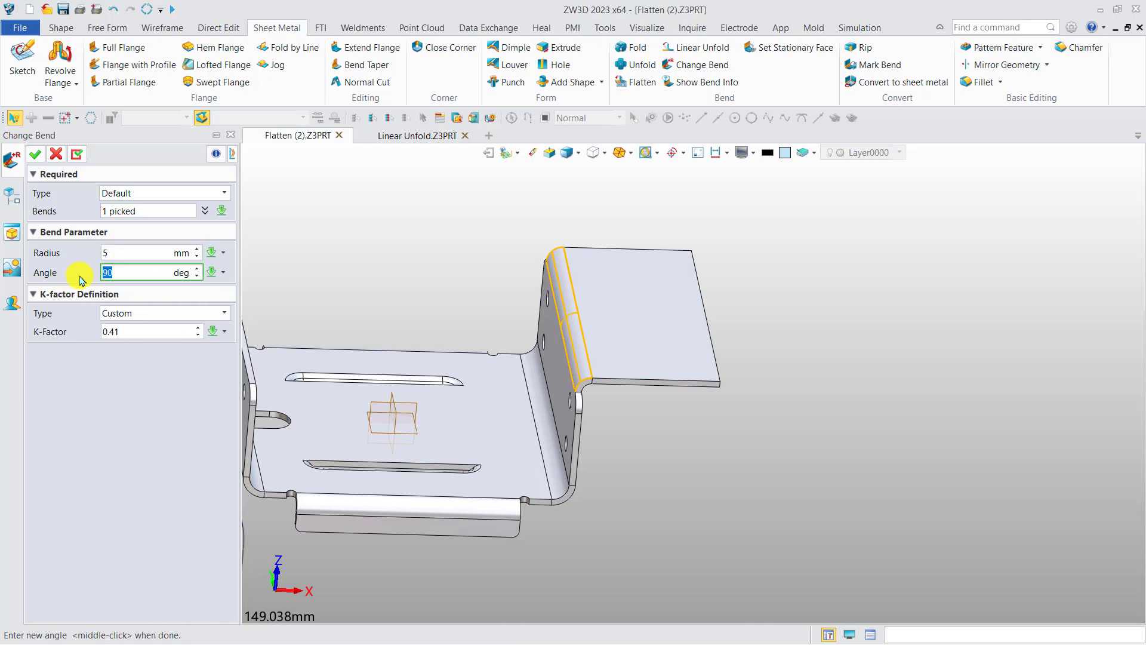
pyautogui.click(36, 154)
pyautogui.moveTo(584, 341); pyautogui.dragTo(618, 346, button='middle')
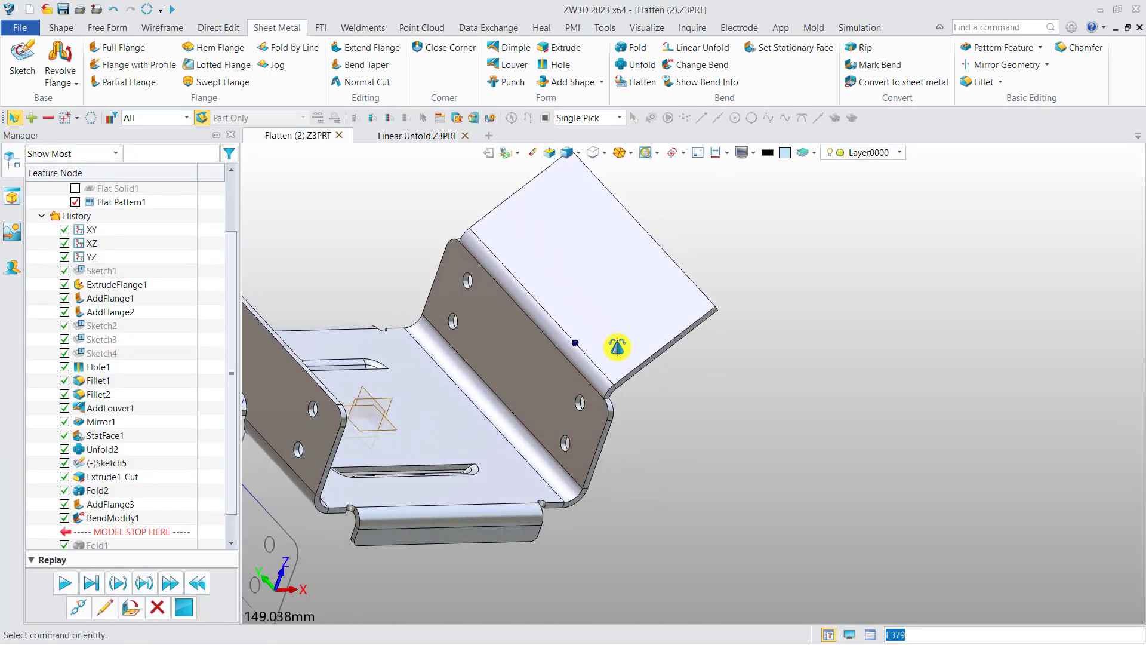
# Show the bend info of the outer flange's modified bend to check its radius, angle and K-factor, and close it
pyautogui.click(687, 81)
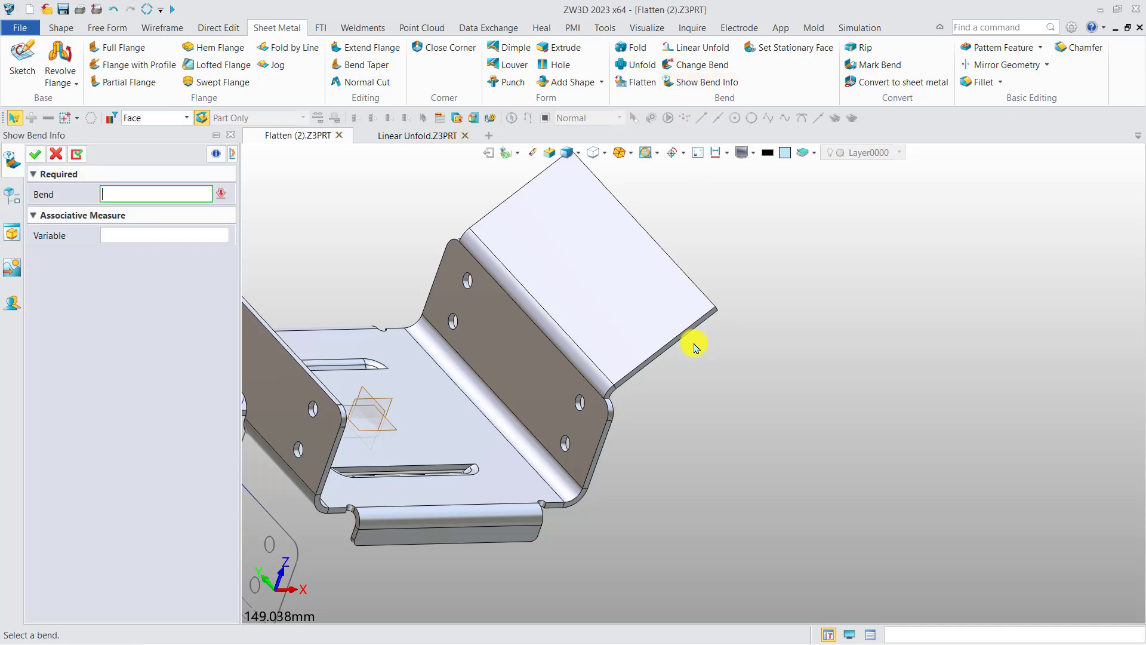
pyautogui.moveTo(691, 345); pyautogui.dragTo(593, 334, button='middle')
pyautogui.click(630, 387)
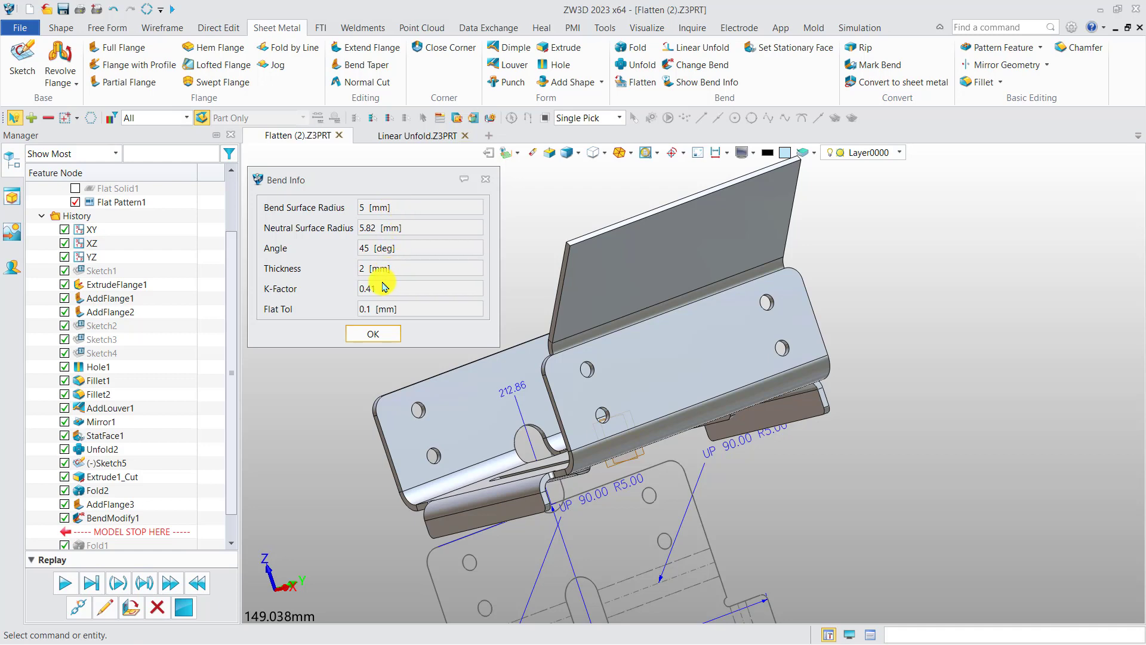
pyautogui.click(372, 334)
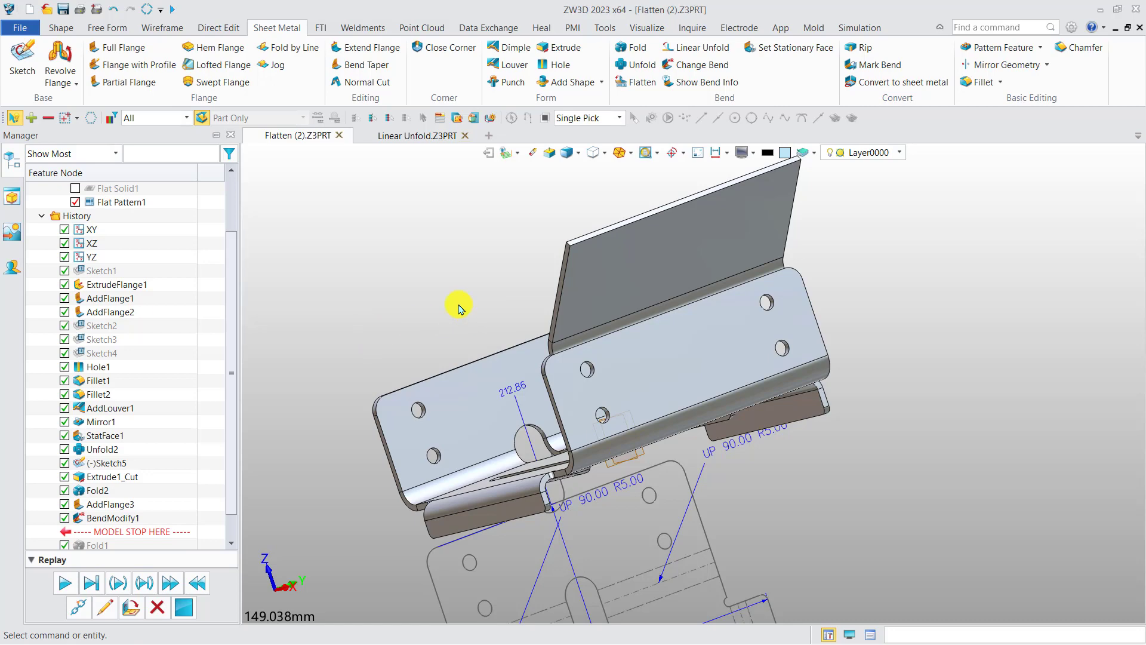
pyautogui.moveTo(459, 309); pyautogui.dragTo(580, 337, button='right')
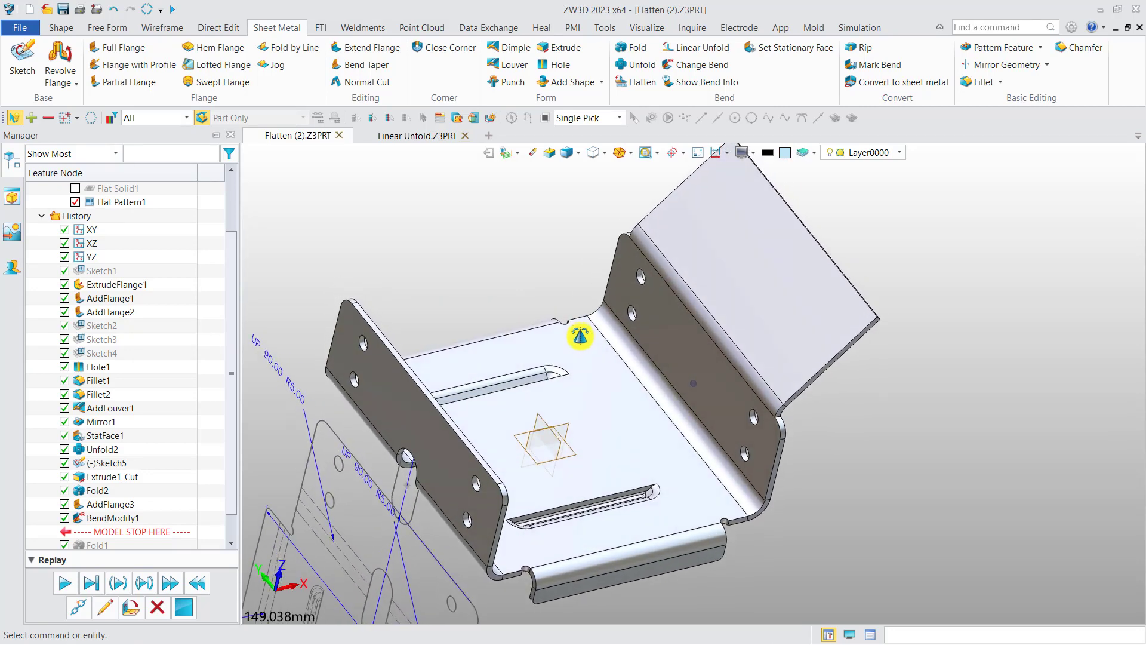